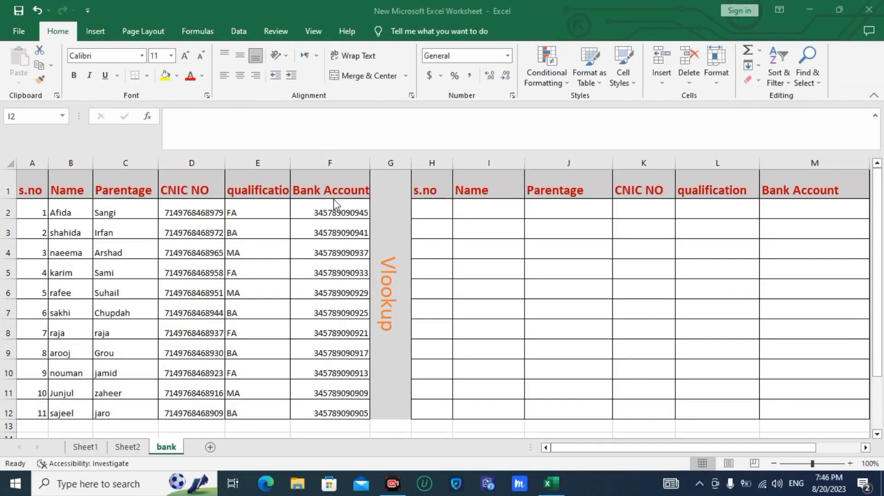
Step: Examine the source table in A1:F12, its column headers and its individual records
{"action": "left_click", "coordinate": [34, 188]}
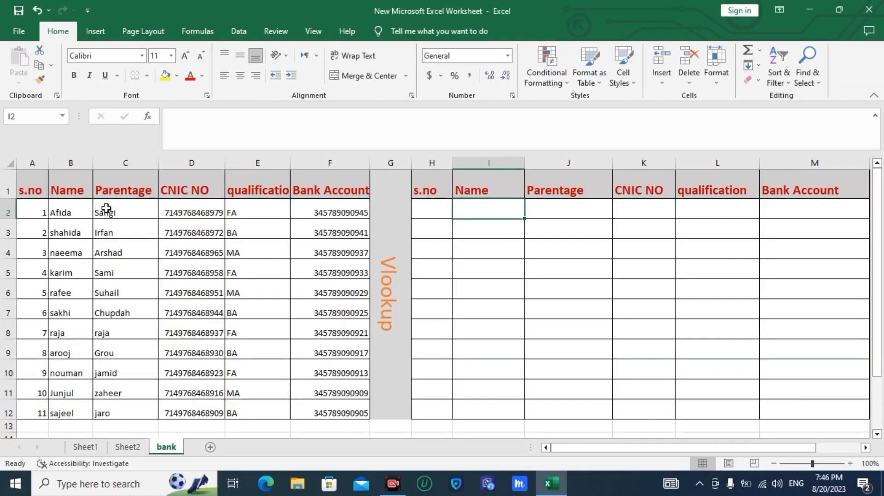
{"action": "left_click", "coordinate": [80, 247]}
{"action": "left_click", "coordinate": [28, 189]}
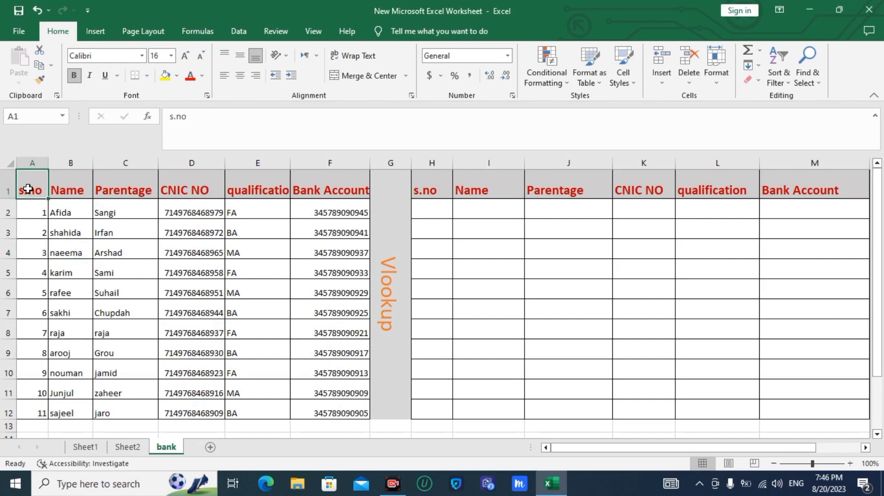
{"action": "left_click", "coordinate": [73, 189]}
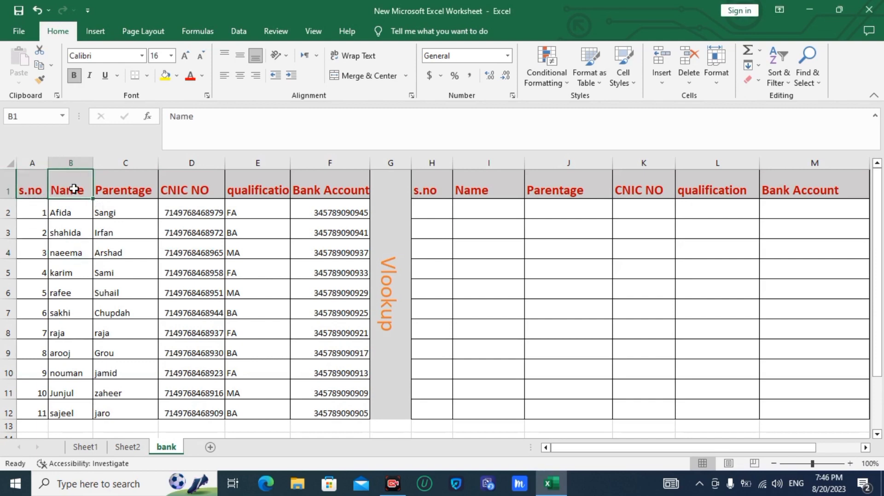
{"action": "left_click", "coordinate": [116, 188]}
{"action": "left_click", "coordinate": [182, 186]}
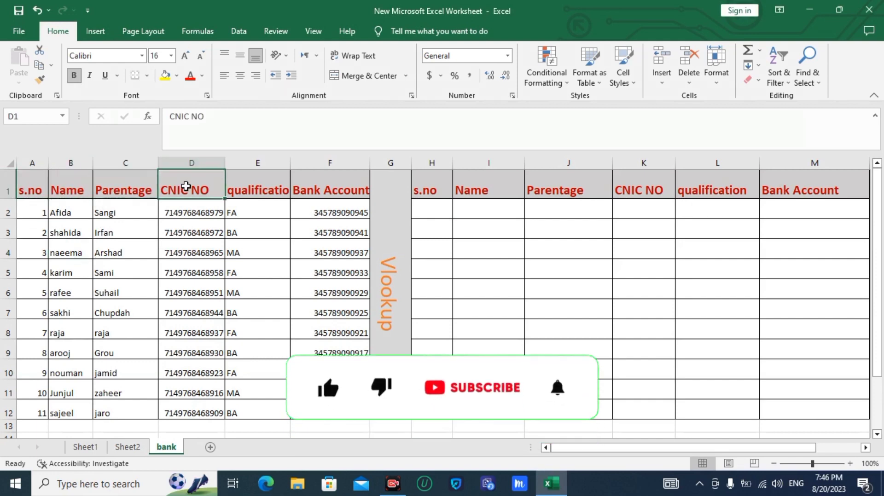
{"action": "left_click", "coordinate": [247, 187]}
{"action": "left_click", "coordinate": [329, 184]}
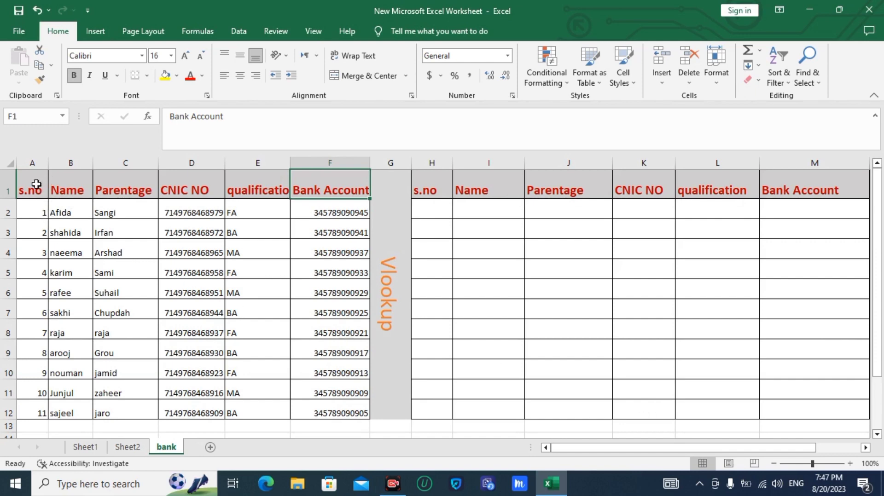
{"action": "left_click_drag", "start_coordinate": [44, 184], "coordinate": [314, 403]}
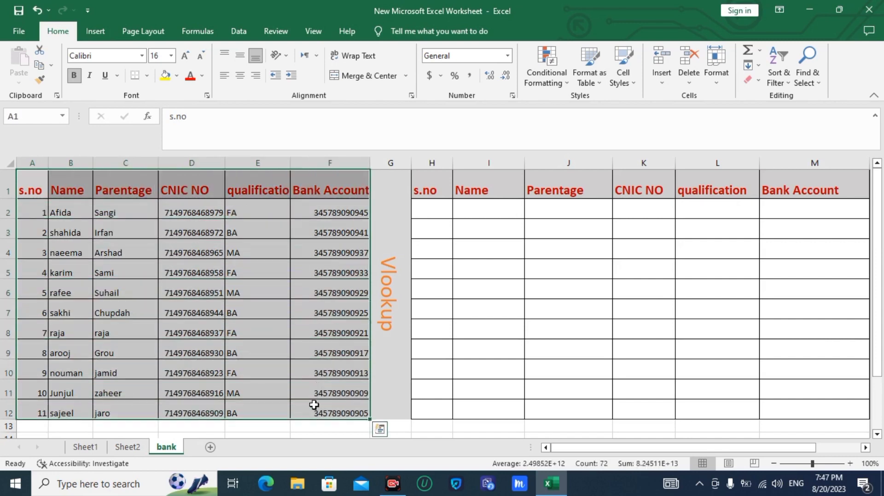
{"action": "left_click", "coordinate": [382, 337]}
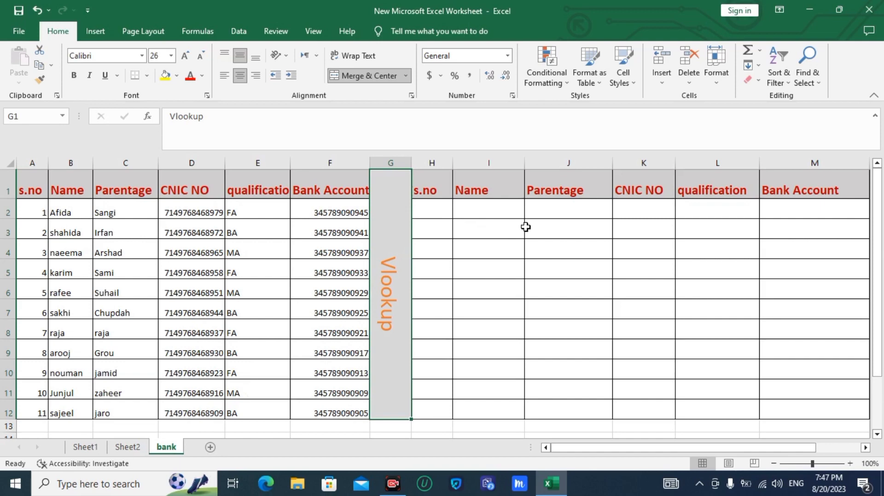
{"action": "left_click", "coordinate": [37, 297]}
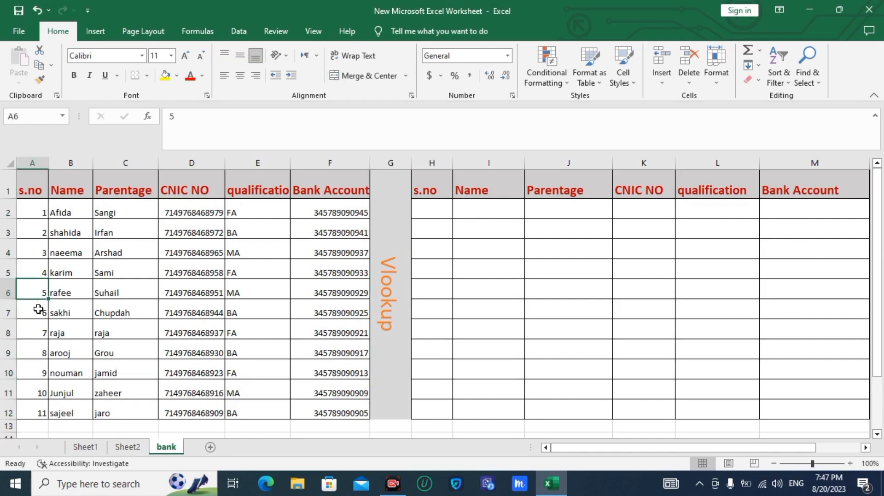
{"action": "left_click", "coordinate": [64, 292]}
{"action": "left_click", "coordinate": [64, 304]}
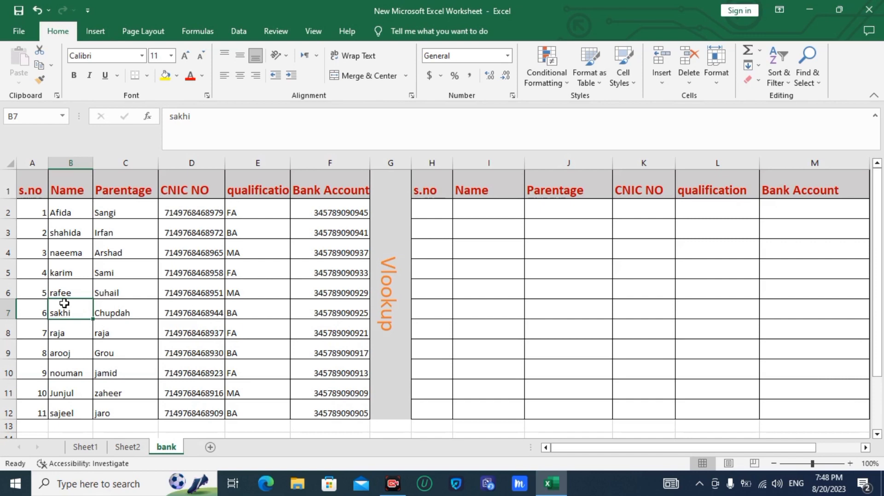
Step: Copy the source records in A2:F12 into the second table starting at H2, and clear the pasted data
{"action": "left_click_drag", "start_coordinate": [38, 213], "coordinate": [330, 407]}
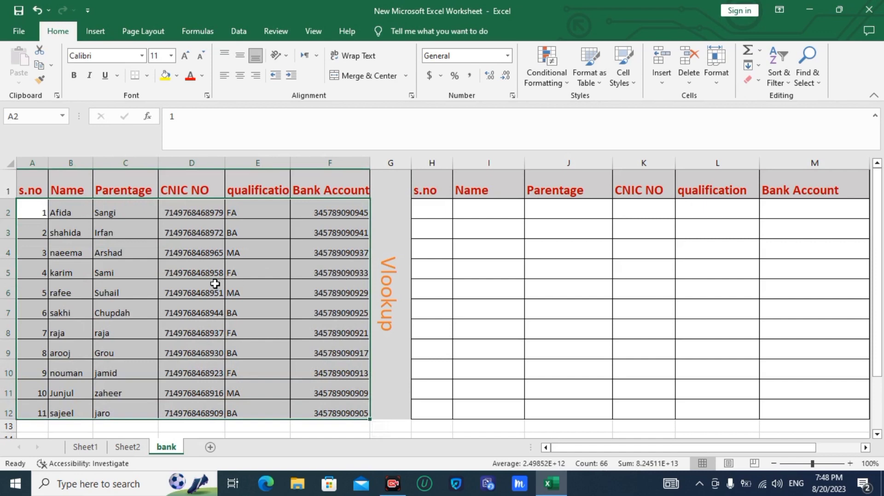
{"action": "key", "text": "ctrl+q"}
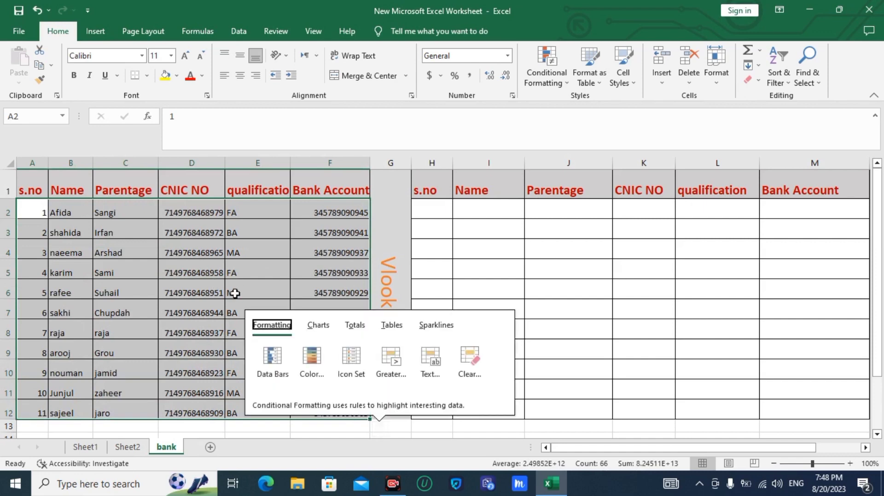
{"action": "right_click", "coordinate": [217, 279]}
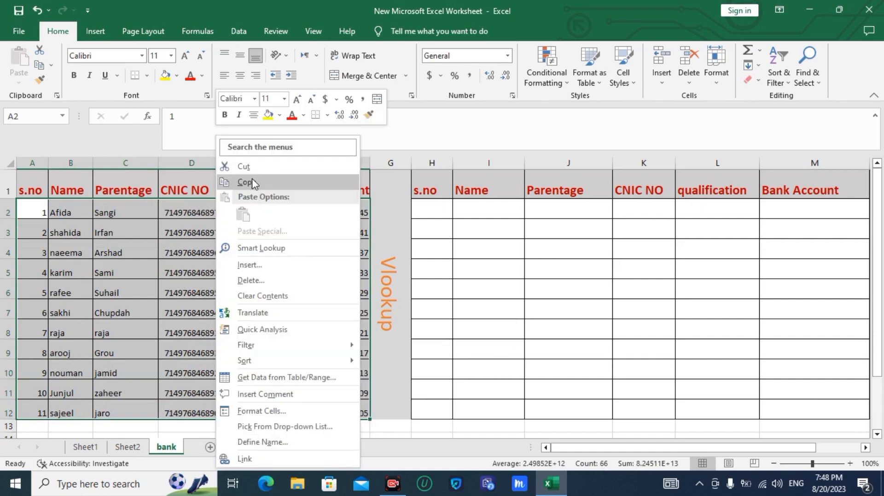
{"action": "left_click", "coordinate": [248, 182]}
{"action": "left_click", "coordinate": [426, 214]}
{"action": "right_click", "coordinate": [428, 213]}
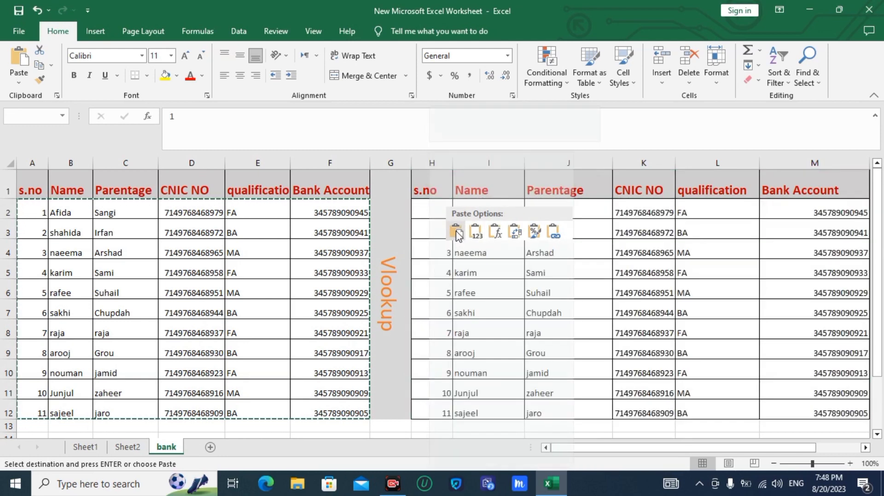
{"action": "left_click", "coordinate": [457, 232]}
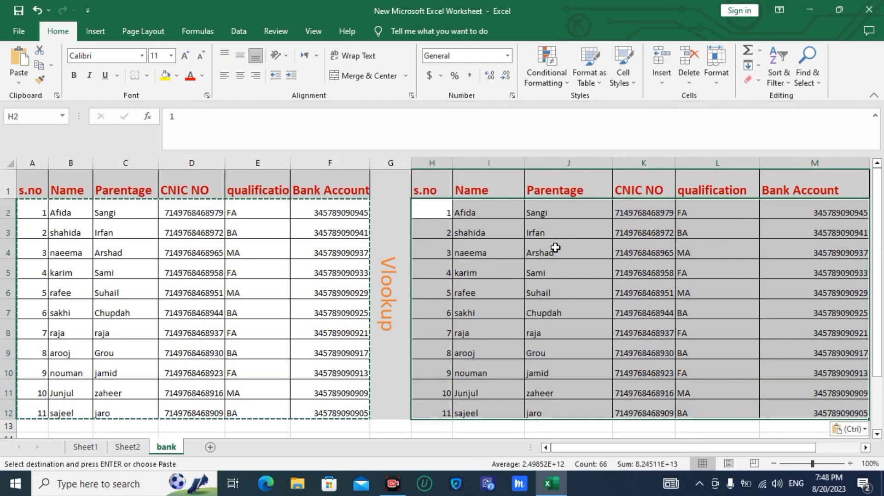
{"action": "key", "text": "Delete"}
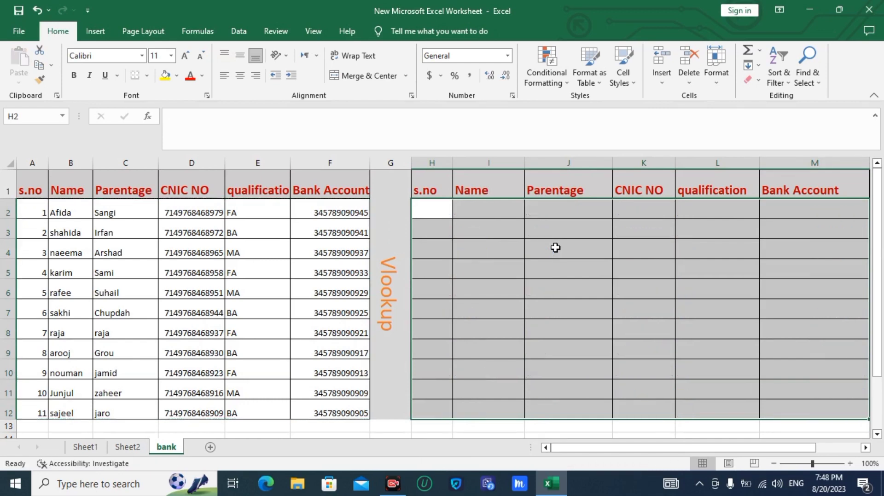
Step: Compare the source table's column headers in A1:F1 with the second table's headers in H1:M1, dismissing the update notification
{"action": "left_click", "coordinate": [405, 280]}
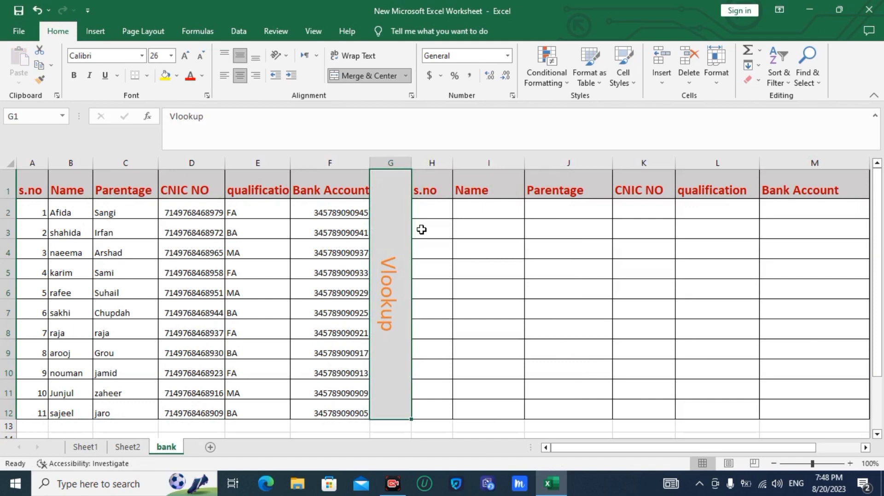
{"action": "left_click", "coordinate": [465, 244]}
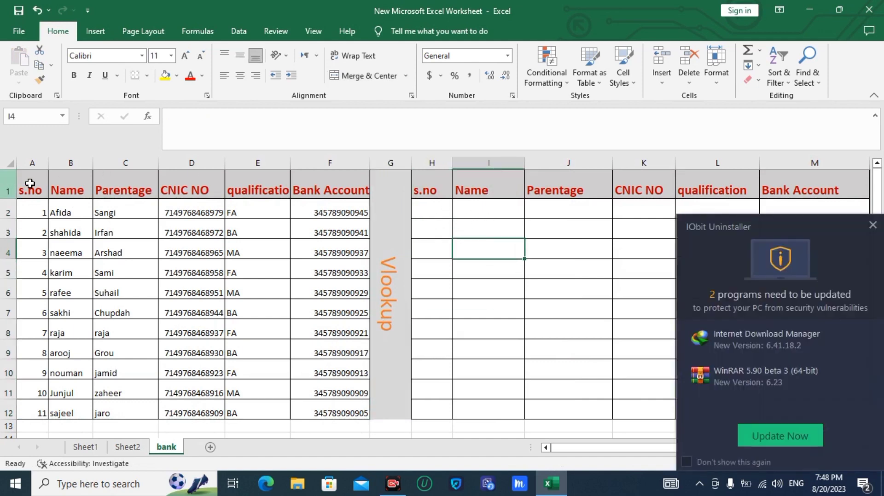
{"action": "left_click", "coordinate": [873, 225]}
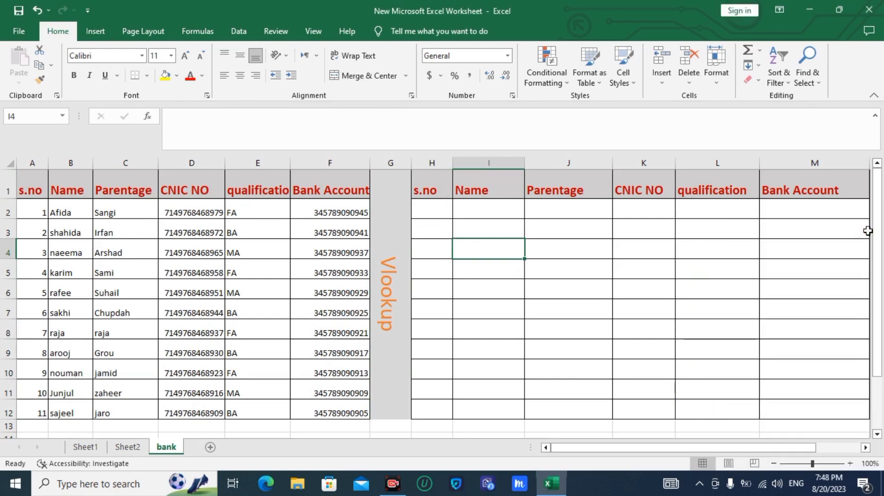
{"action": "left_click_drag", "start_coordinate": [29, 183], "coordinate": [311, 192]}
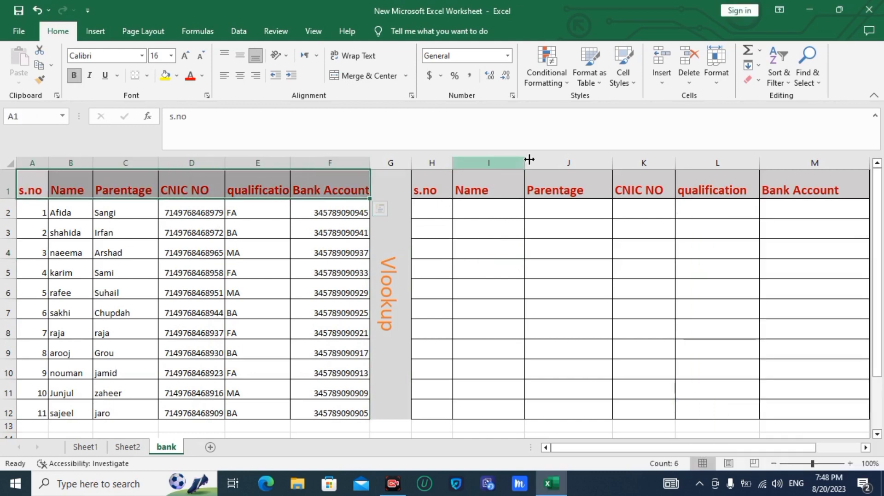
{"action": "left_click_drag", "start_coordinate": [446, 180], "coordinate": [842, 186]}
{"action": "left_click", "coordinate": [617, 237]}
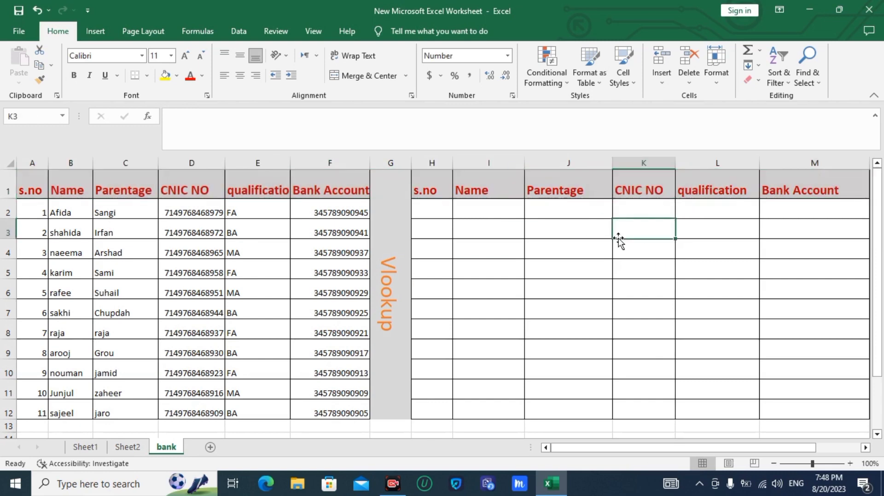
{"action": "left_click", "coordinate": [446, 192]}
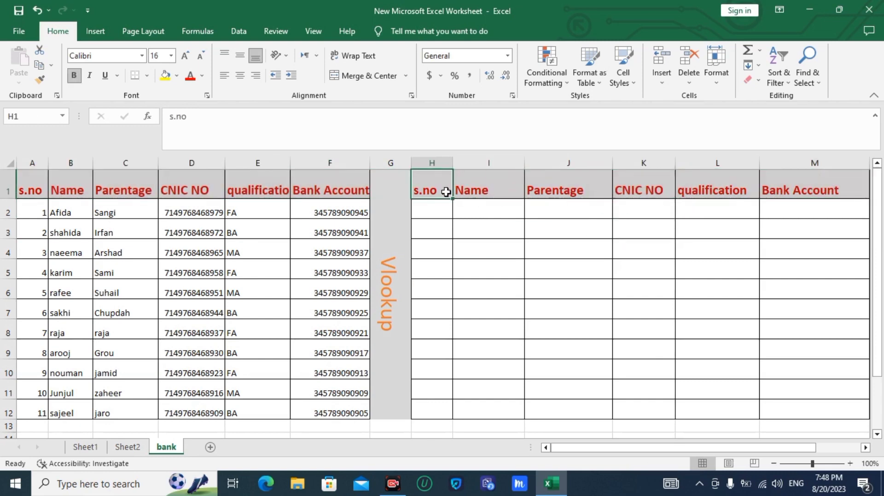
{"action": "left_click", "coordinate": [40, 189]}
{"action": "left_click", "coordinate": [70, 188]}
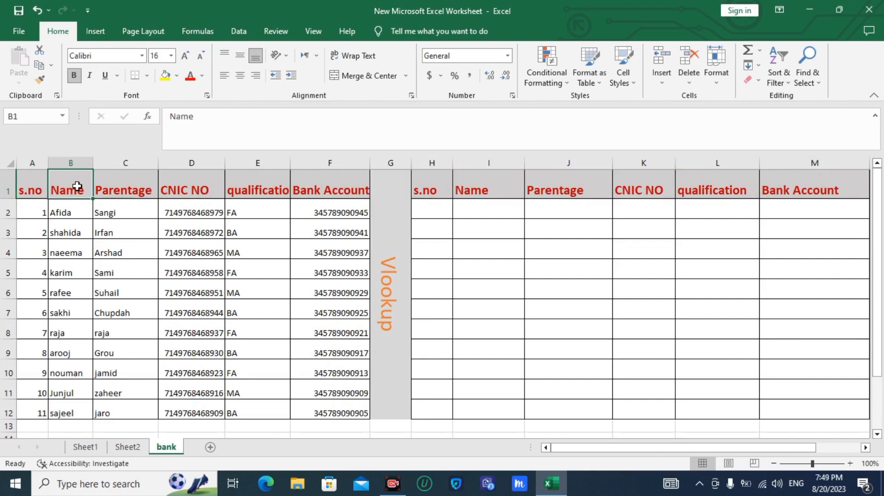
{"action": "left_click", "coordinate": [470, 187]}
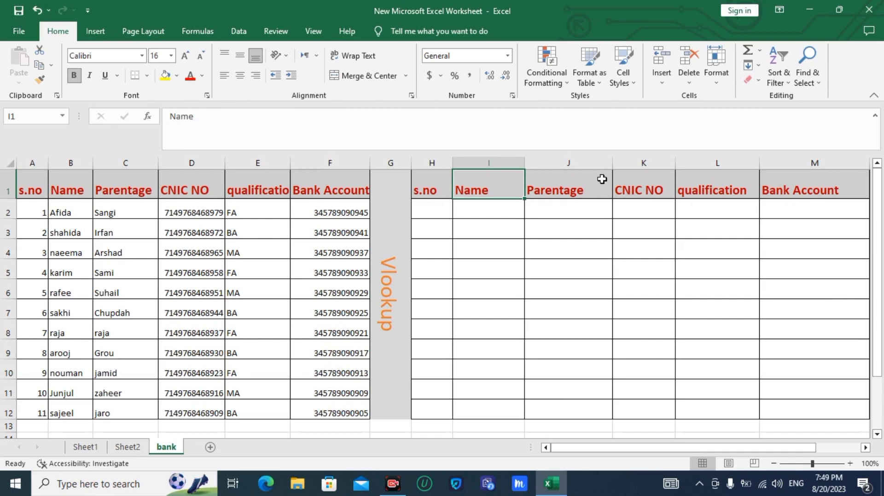
Step: Enter the formula =VLOOKUP(H2,A2:F12,2,0) in I2 to fetch the name for the serial number in H2
{"action": "left_click", "coordinate": [471, 211]}
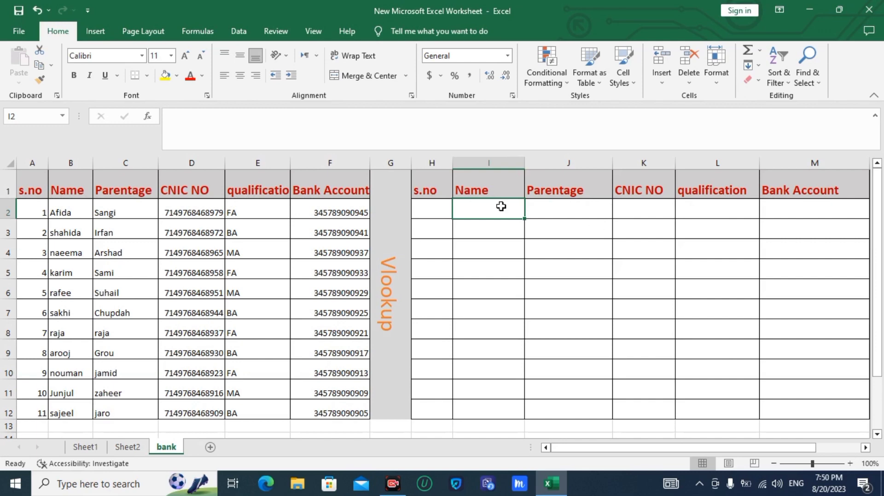
{"action": "type", "text": "="}
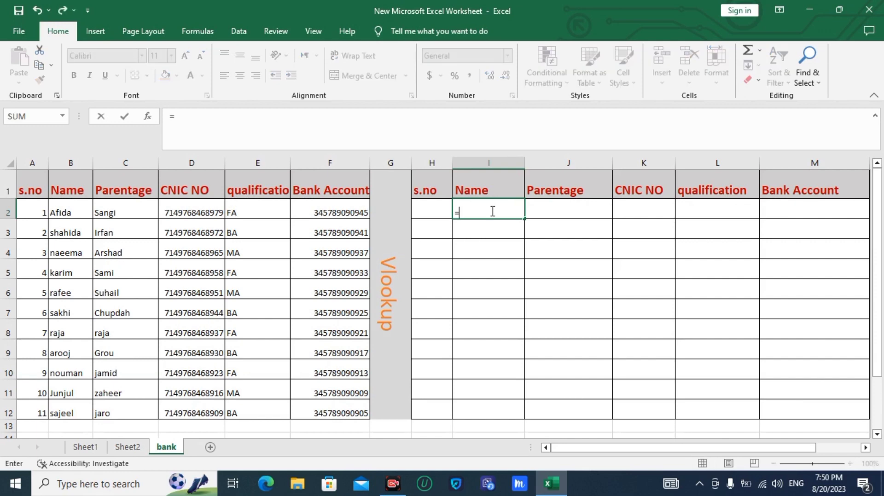
{"action": "type", "text": "vlo"}
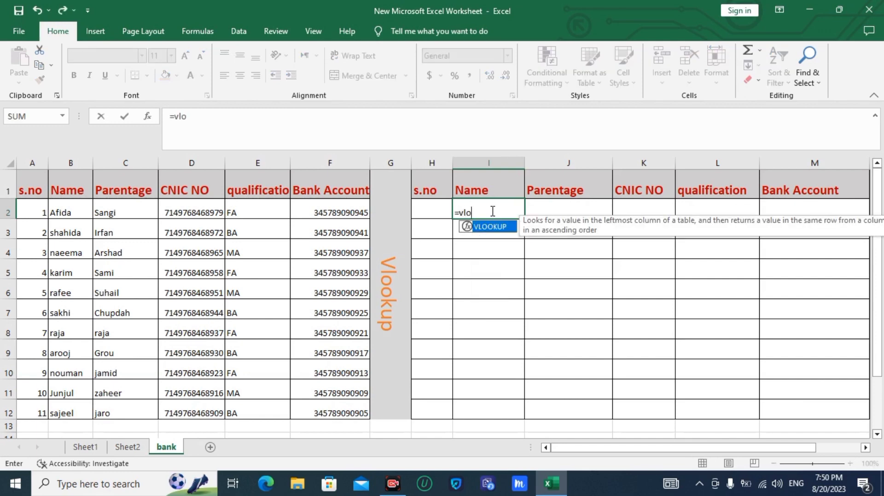
{"action": "key", "text": "Tab"}
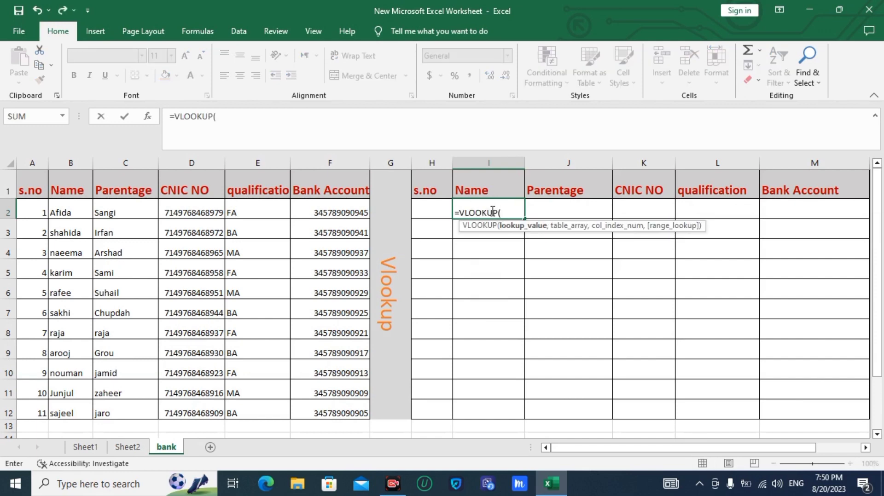
{"action": "left_click", "coordinate": [434, 209]}
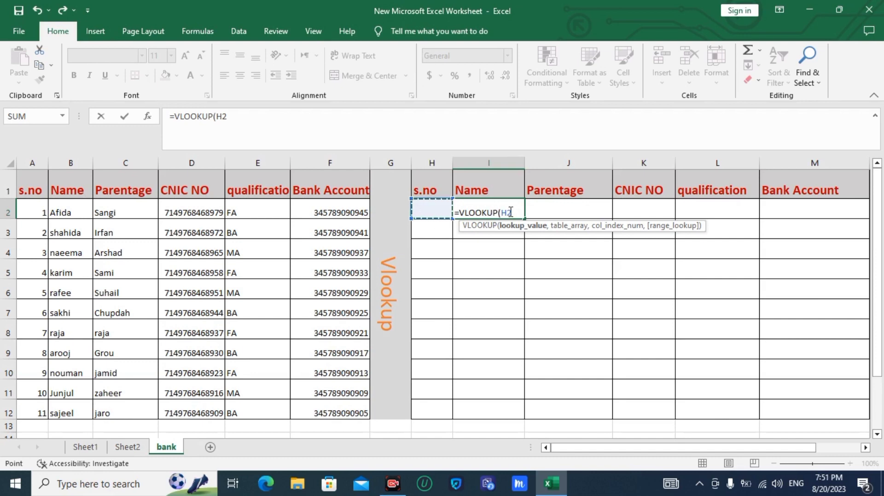
{"action": "type", "text": ","}
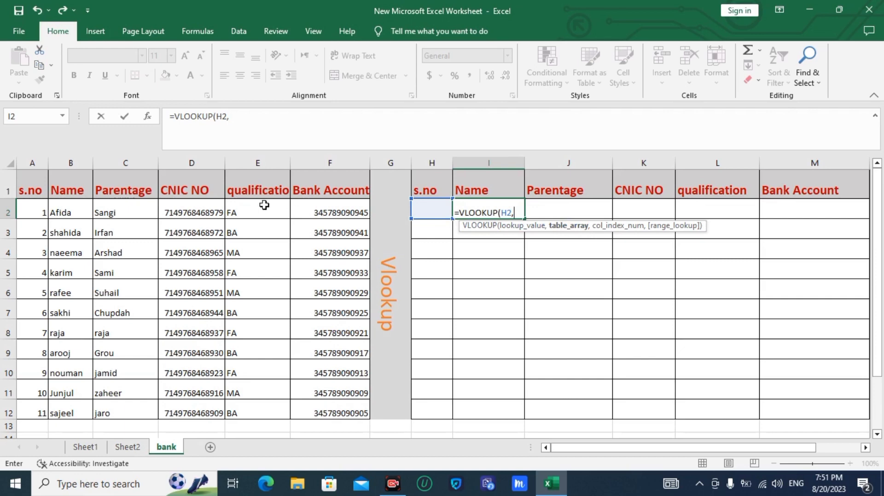
{"action": "left_click_drag", "start_coordinate": [28, 192], "coordinate": [313, 407]}
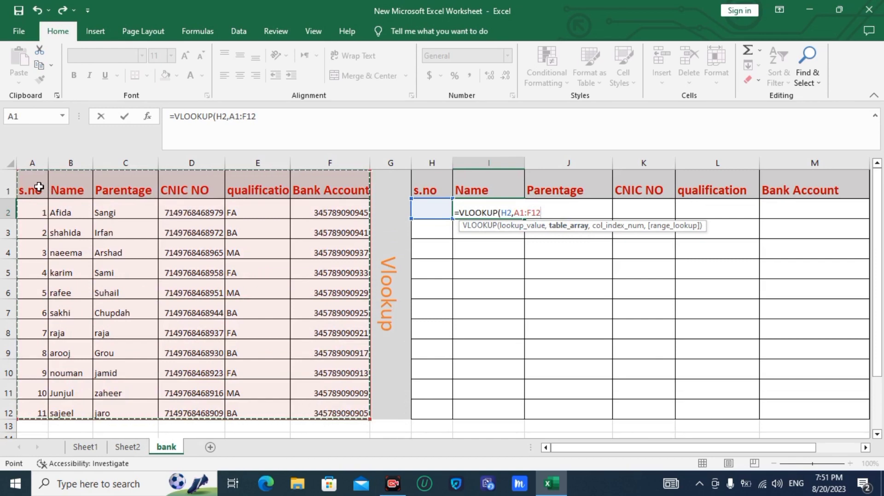
{"action": "left_click_drag", "start_coordinate": [33, 207], "coordinate": [331, 406]}
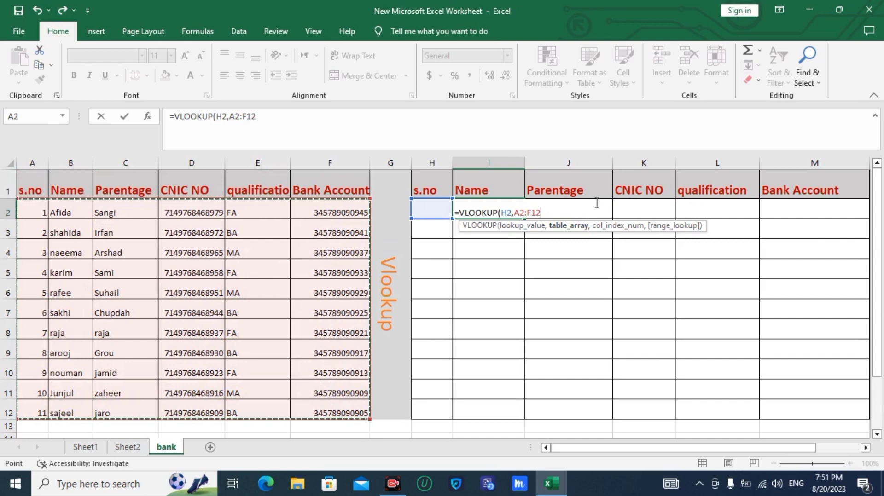
{"action": "type", "text": ",2"}
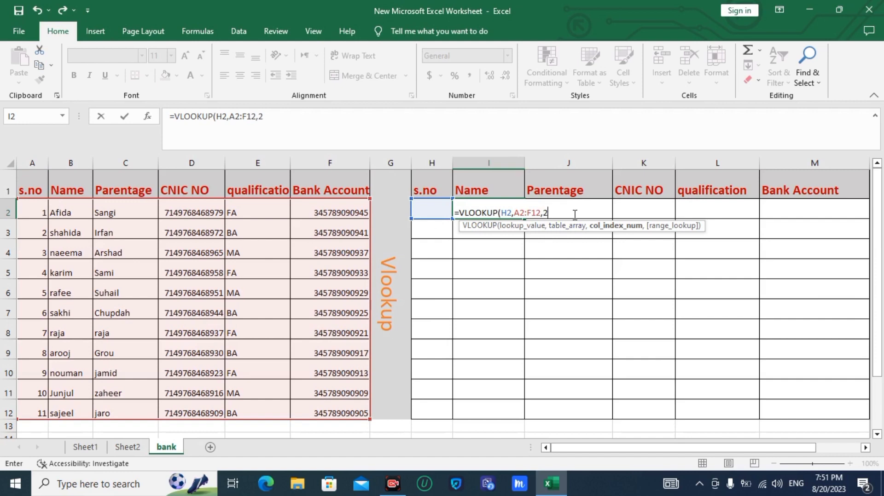
{"action": "type", "text": ","}
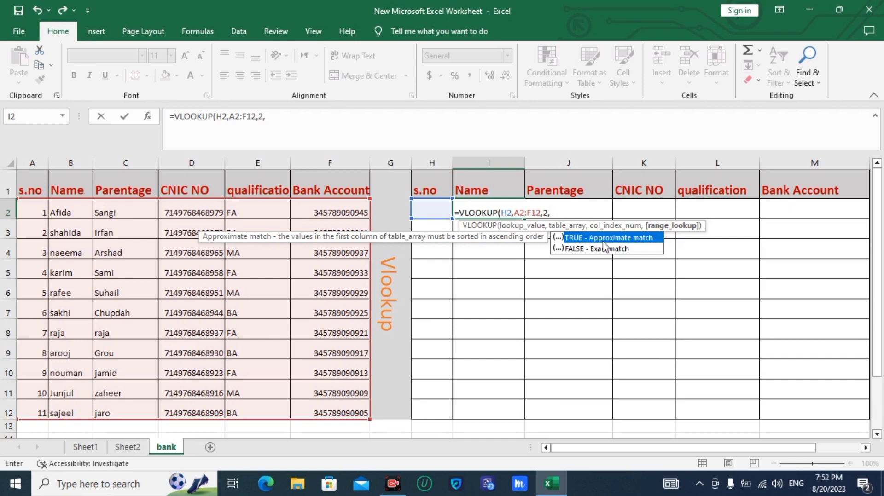
{"action": "type", "text": "0"}
{"action": "key", "text": "Return"}
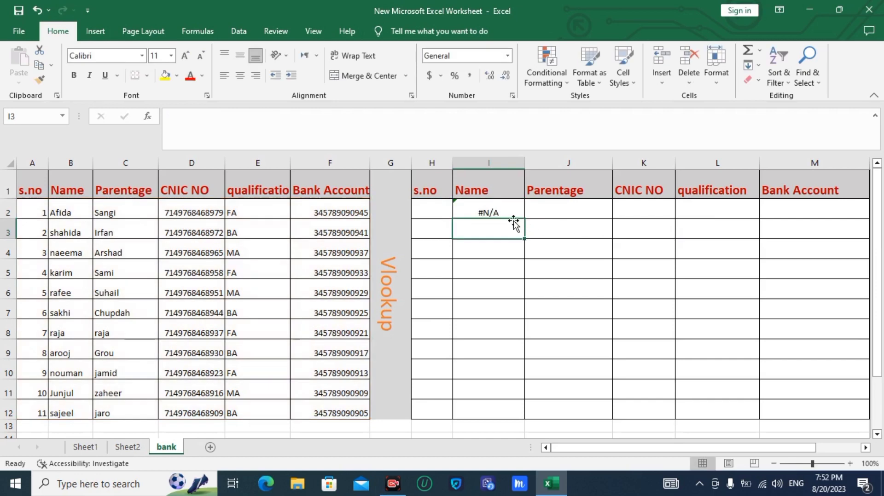
Step: Enter 3 as the lookup serial number in H2
{"action": "left_click", "coordinate": [431, 209]}
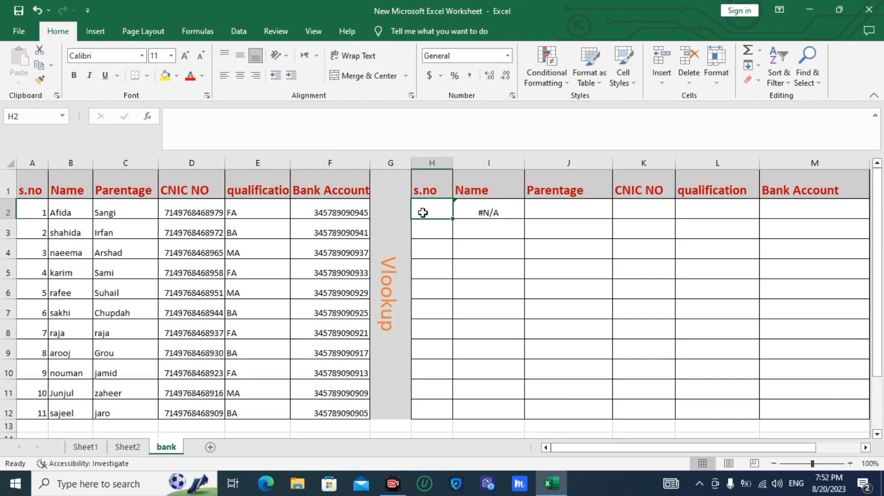
{"action": "type", "text": "3"}
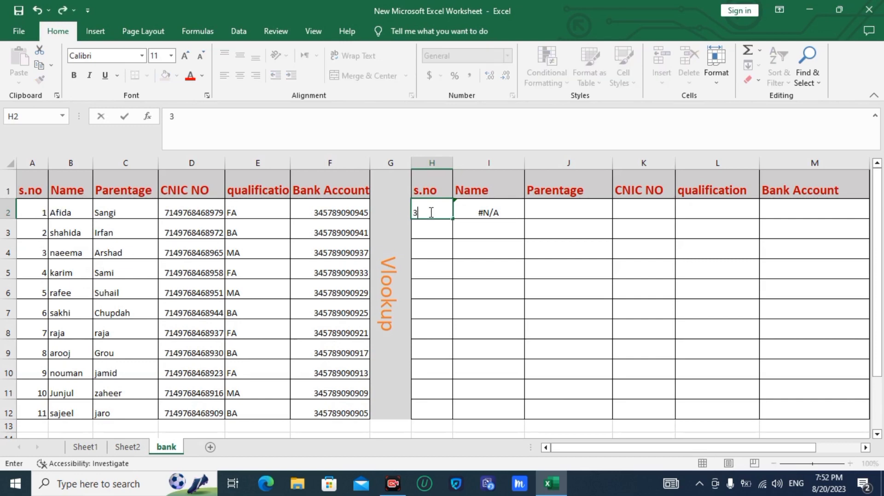
{"action": "key", "text": "Return"}
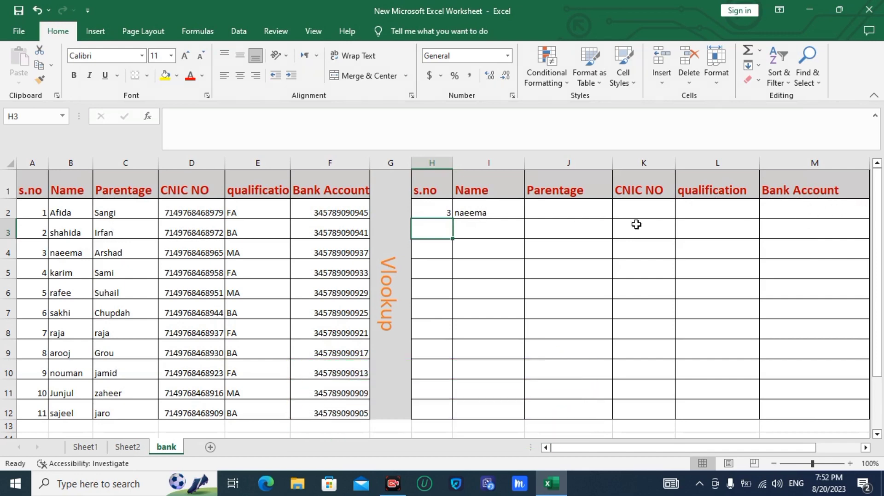
Step: Copy the VLOOKUP formula from I2 across J2:M2 and check the copied formulas in the row
{"action": "left_click", "coordinate": [469, 213]}
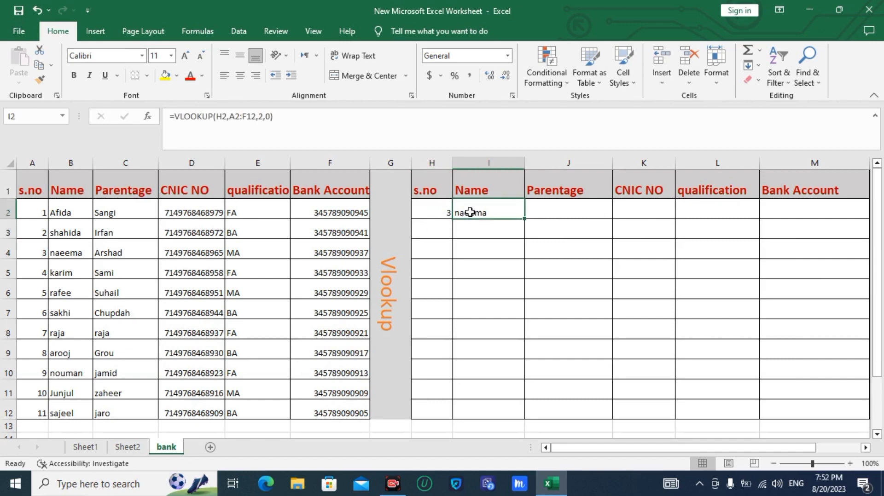
{"action": "key", "text": "ctrl+c"}
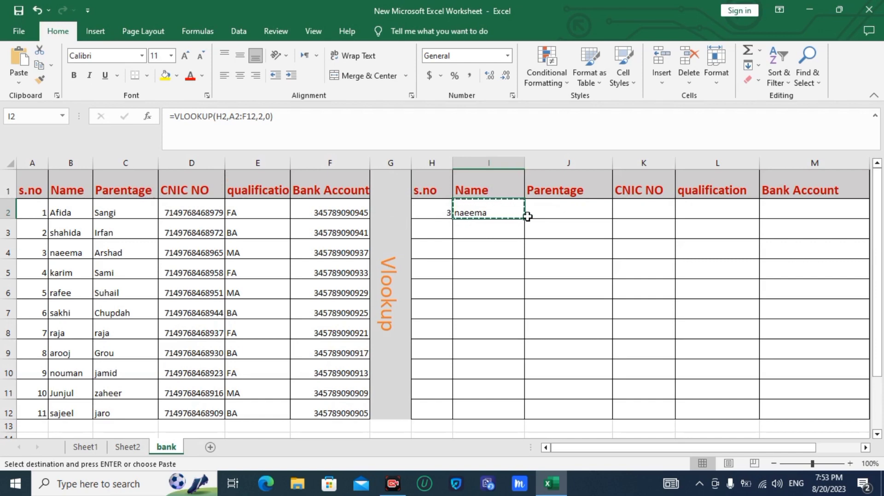
{"action": "left_click_drag", "start_coordinate": [548, 211], "coordinate": [782, 215]}
{"action": "key", "text": "Return"}
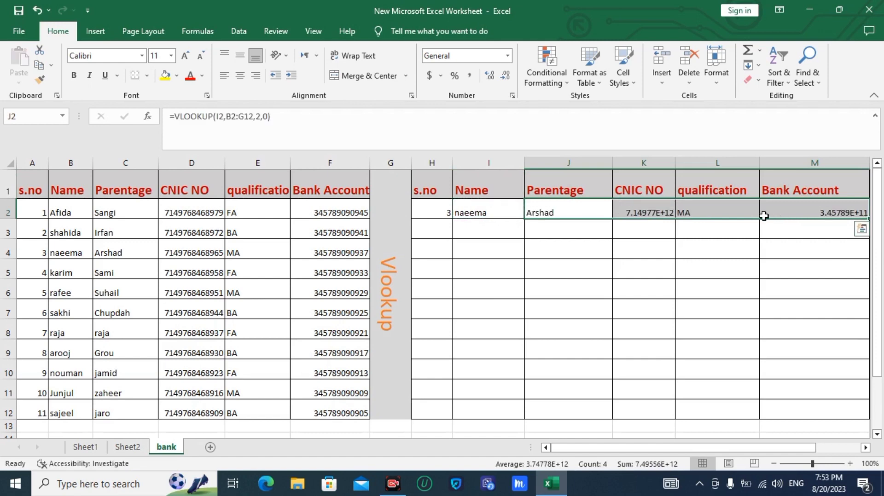
{"action": "left_click", "coordinate": [556, 270]}
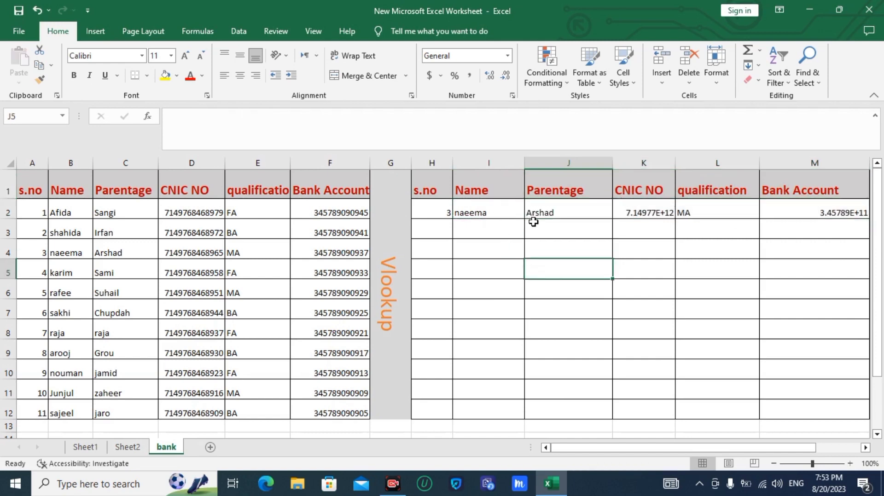
{"action": "left_click", "coordinate": [646, 212]}
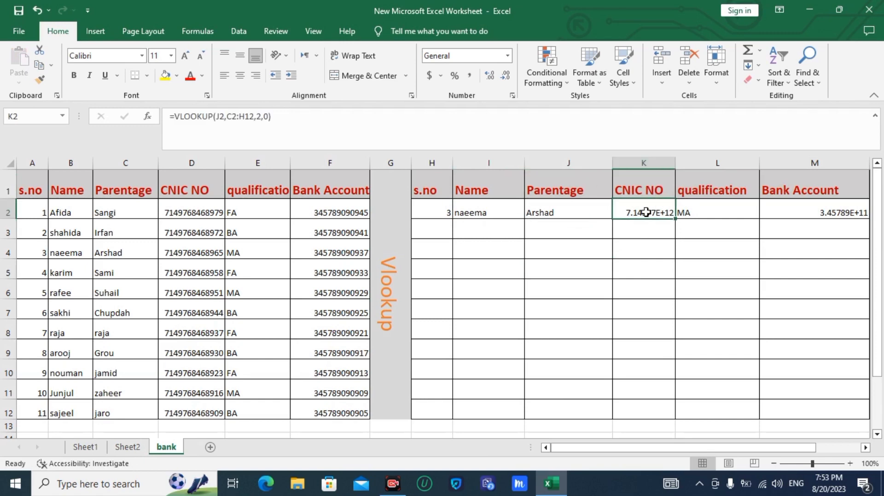
{"action": "left_click", "coordinate": [689, 212]}
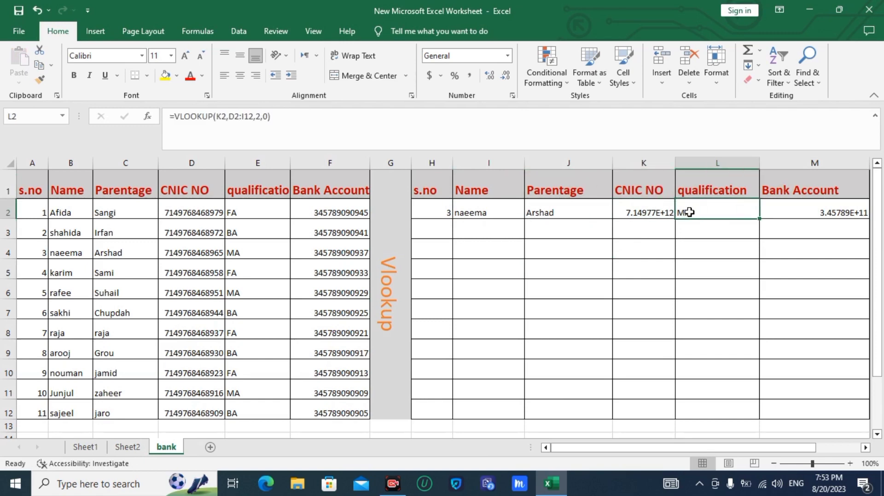
{"action": "left_click", "coordinate": [796, 214]}
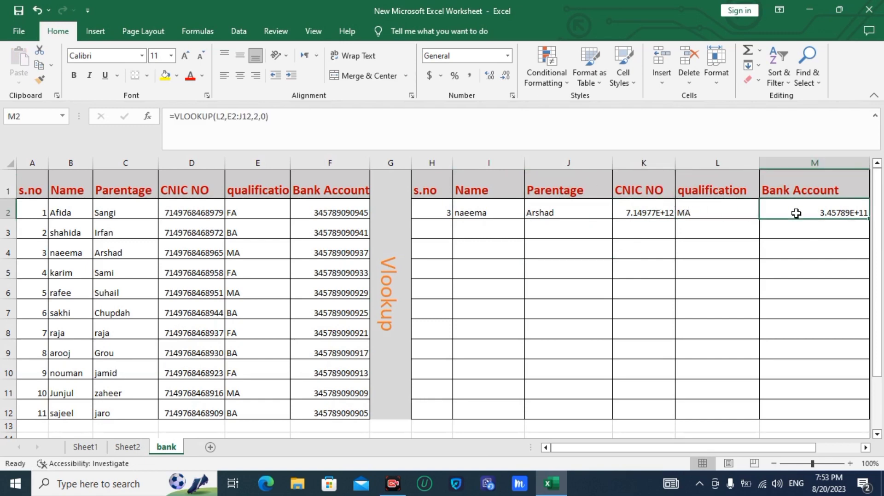
{"action": "left_click", "coordinate": [639, 215]}
{"action": "left_click", "coordinate": [846, 214]}
Step: Format the CNIC NO cells K2:K12 as Number with 0 decimal places
{"action": "left_click_drag", "start_coordinate": [651, 211], "coordinate": [640, 405]}
{"action": "right_click", "coordinate": [640, 267]}
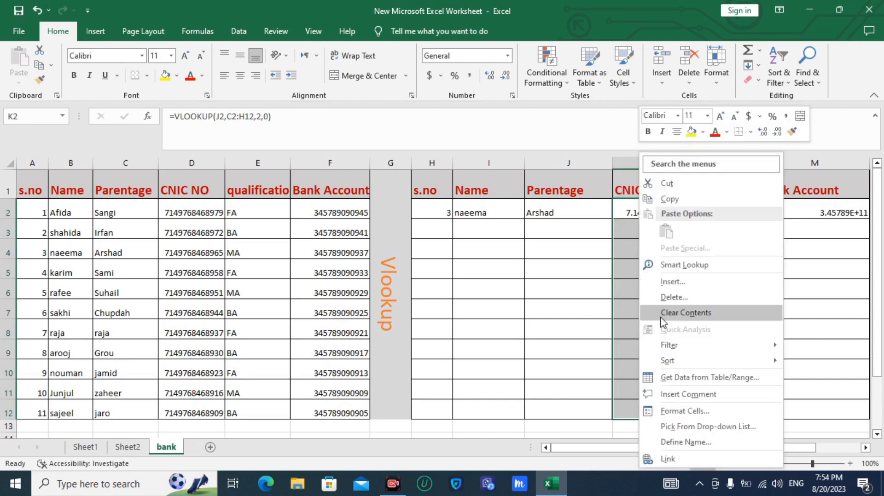
{"action": "left_click", "coordinate": [680, 412]}
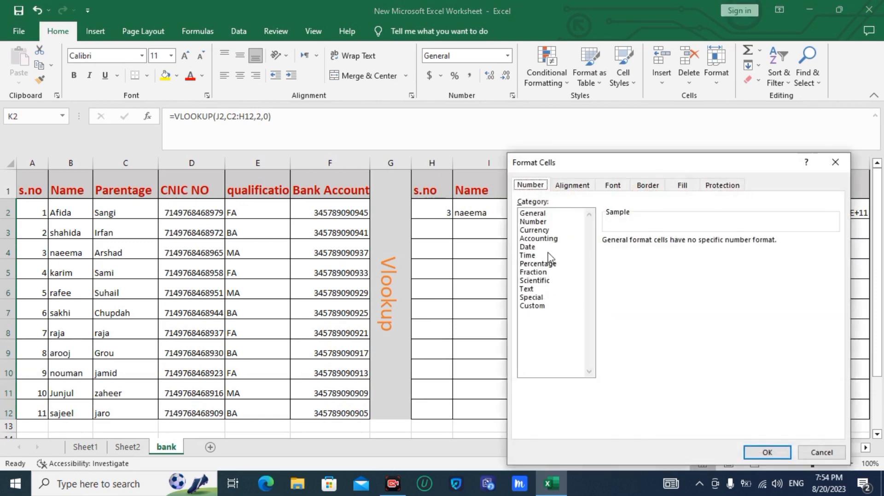
{"action": "left_click", "coordinate": [537, 222]}
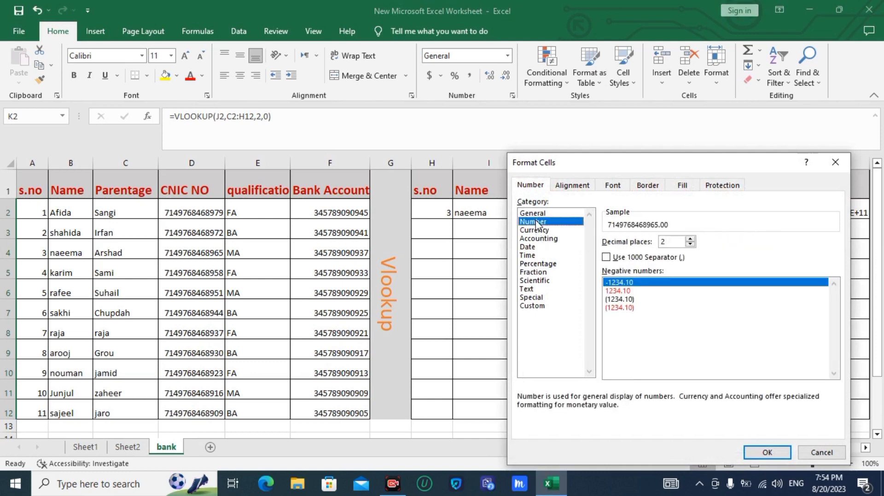
{"action": "left_click", "coordinate": [690, 245]}
{"action": "left_click", "coordinate": [690, 244]}
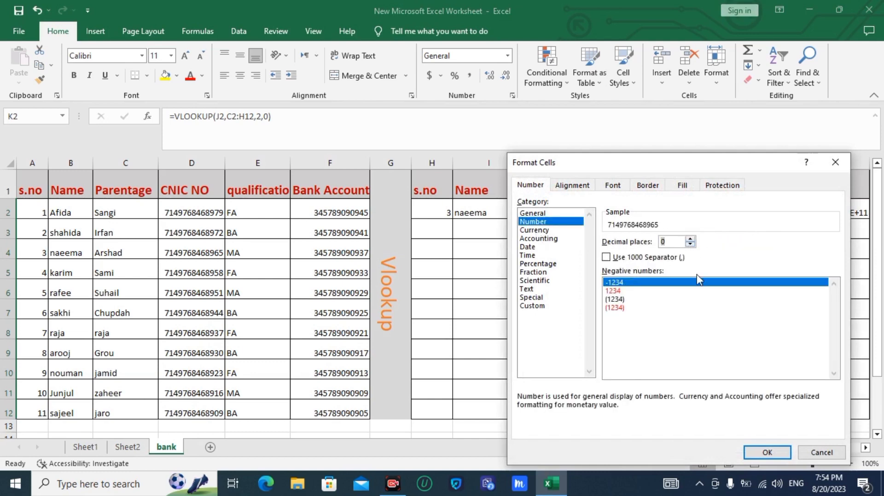
{"action": "left_click_drag", "start_coordinate": [690, 167], "coordinate": [653, 116]}
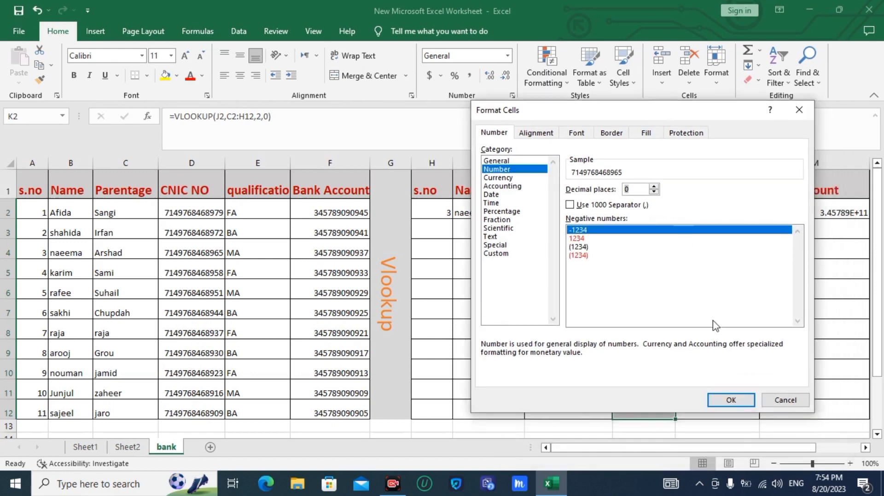
{"action": "left_click", "coordinate": [729, 399]}
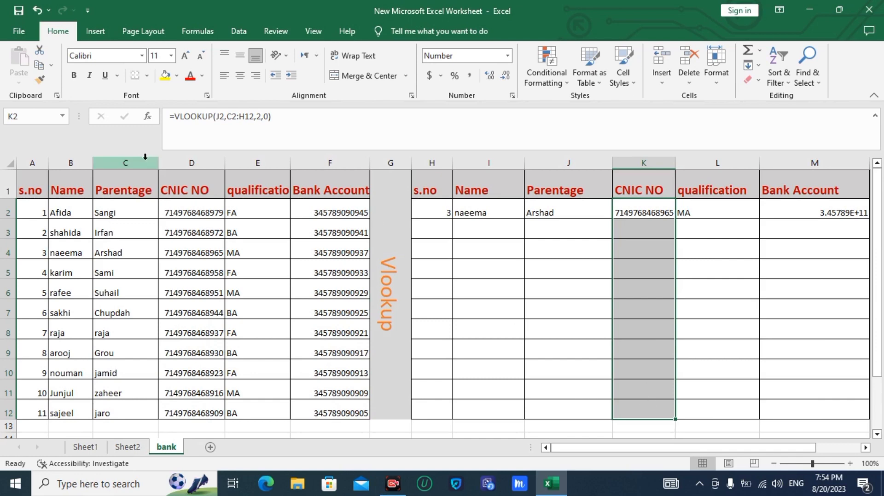
Step: Copy the number format of K2:K12 to the Bank Account cells M2:M12 and check row 2
{"action": "left_click", "coordinate": [42, 83]}
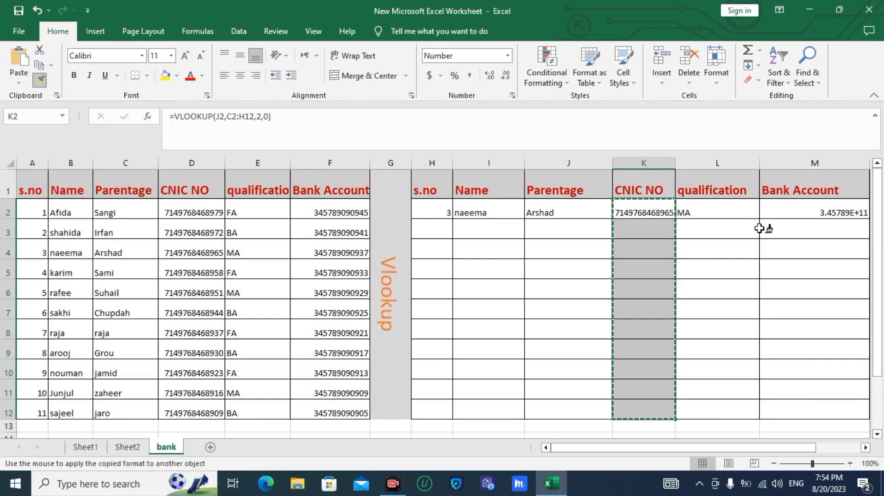
{"action": "left_click", "coordinate": [802, 210]}
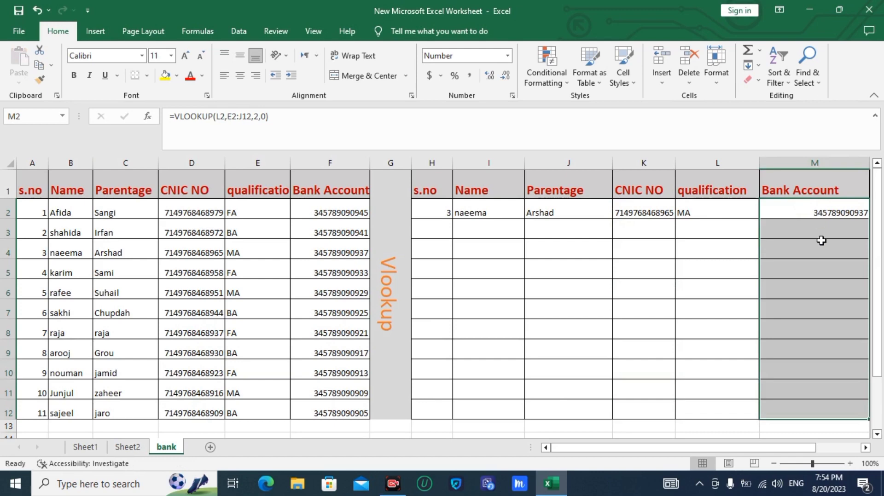
{"action": "left_click", "coordinate": [810, 213]}
{"action": "left_click", "coordinate": [717, 208]}
{"action": "left_click", "coordinate": [659, 209]}
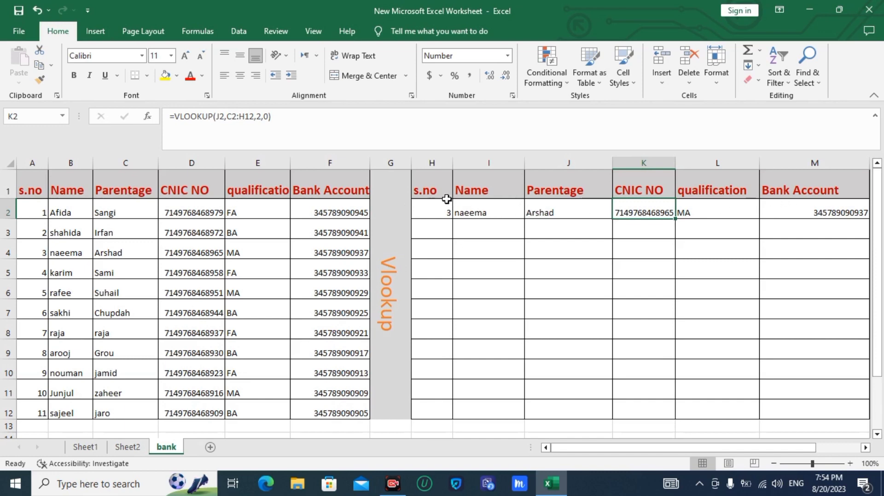
Step: Examine the VLOOKUP formulas in I2 and J2, comparing their lookup cells and table ranges with the serial number in H2
{"action": "left_click", "coordinate": [432, 210]}
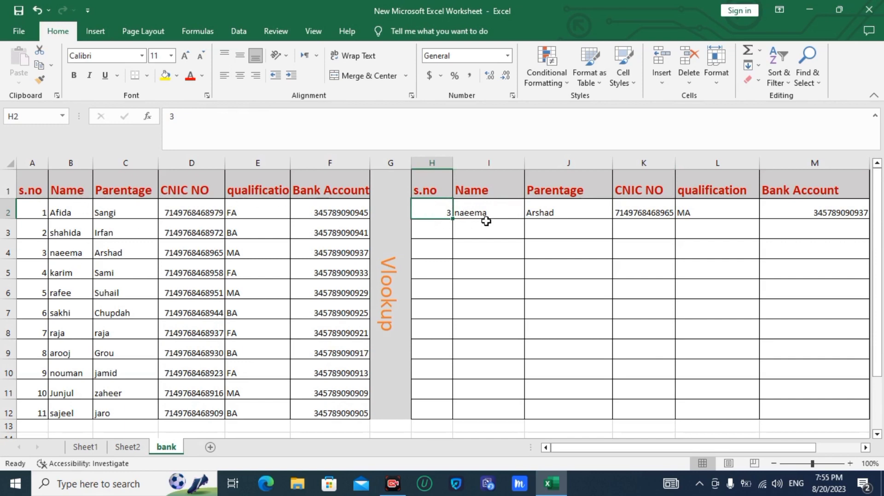
{"action": "left_click", "coordinate": [538, 210]}
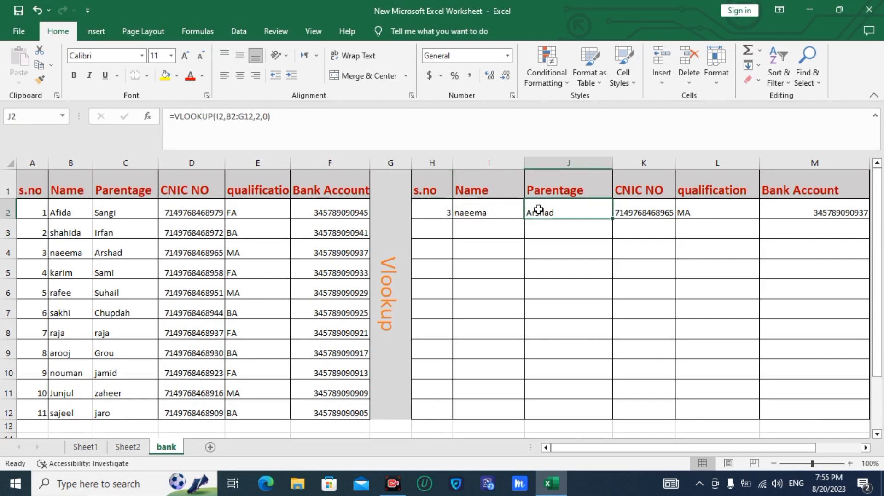
{"action": "double_click", "coordinate": [539, 210]}
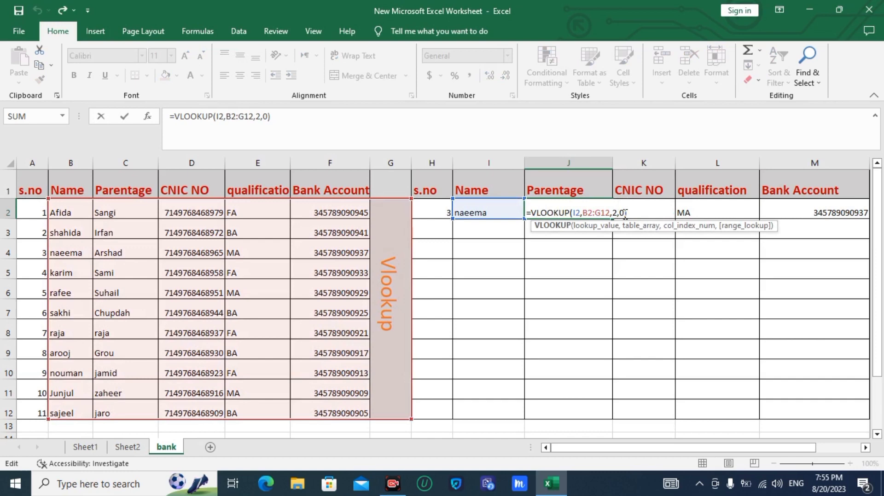
{"action": "key", "text": "Escape"}
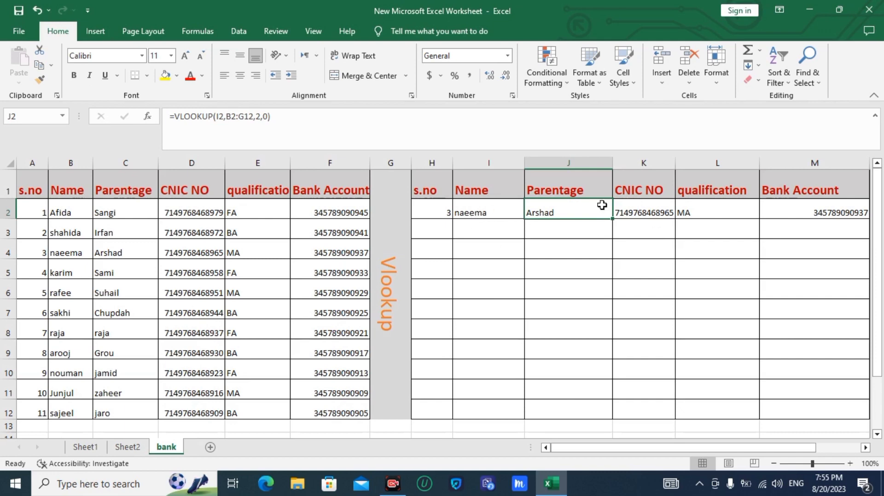
{"action": "double_click", "coordinate": [555, 210]}
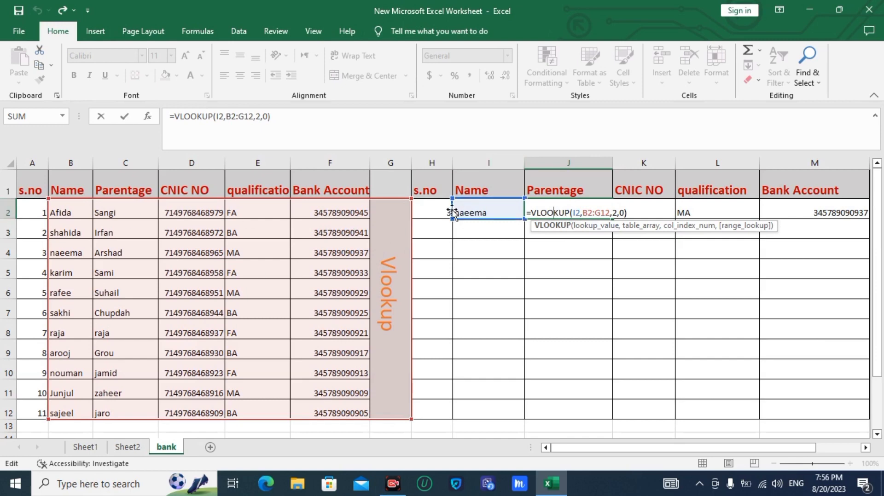
{"action": "double_click", "coordinate": [437, 210]}
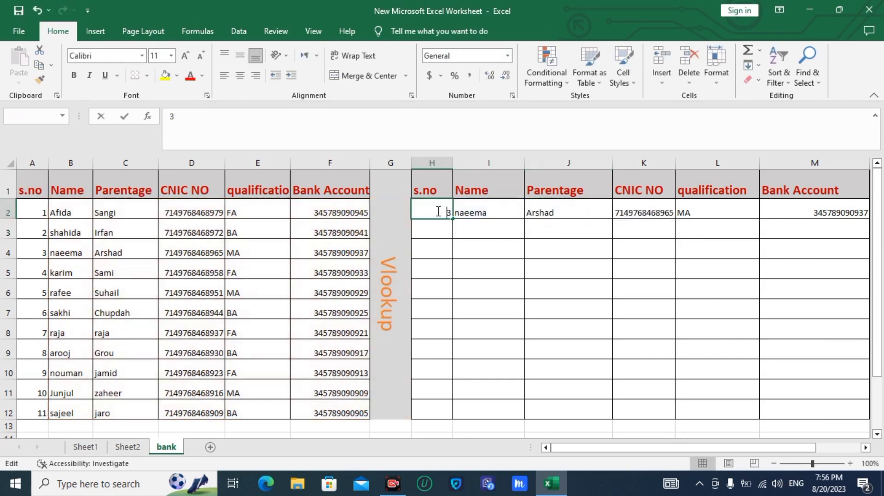
{"action": "left_click", "coordinate": [444, 227]}
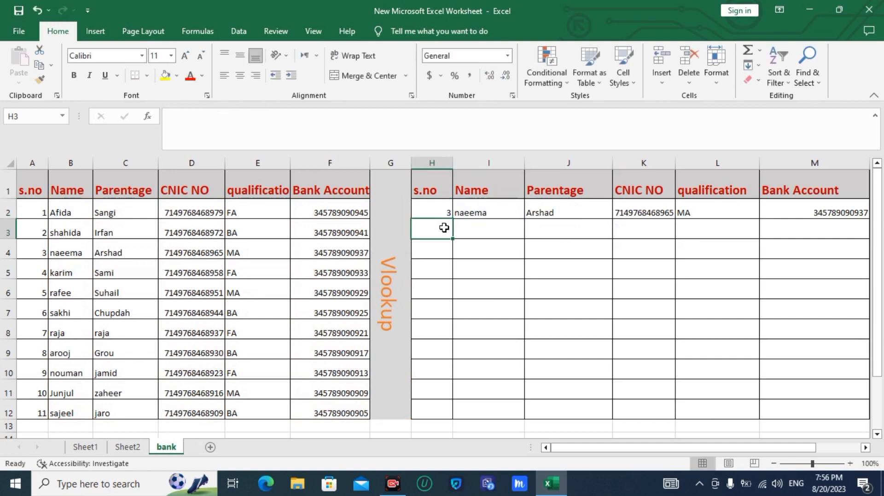
{"action": "double_click", "coordinate": [473, 213]}
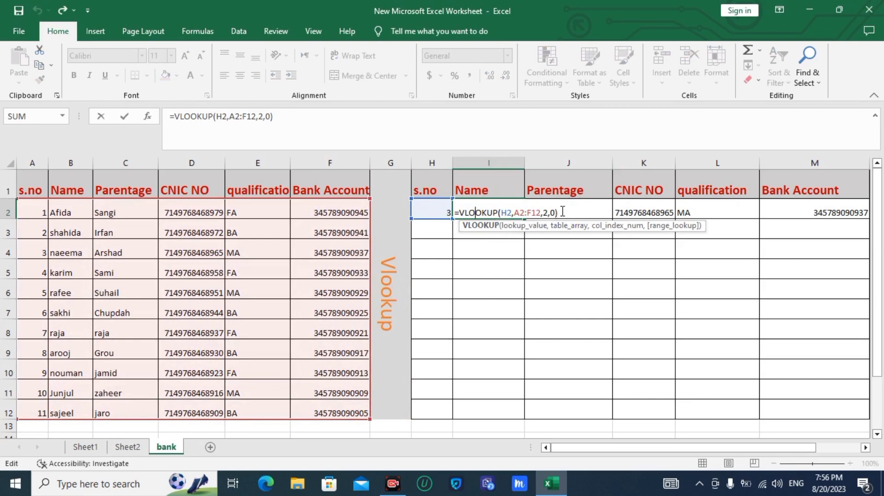
{"action": "key", "text": "ctrl+Return"}
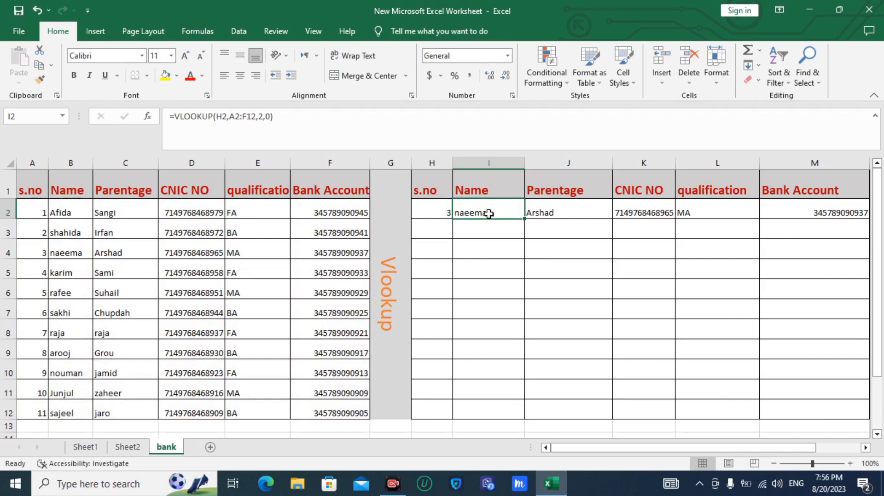
{"action": "left_click", "coordinate": [431, 212]}
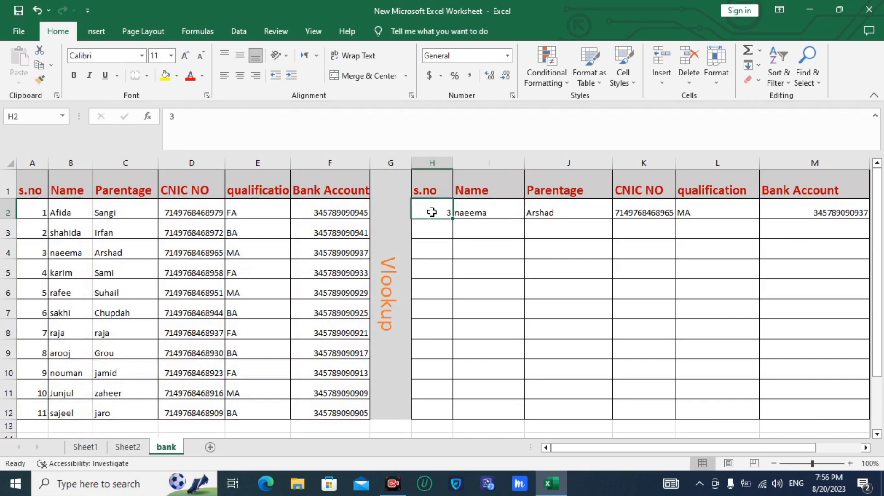
{"action": "left_click", "coordinate": [489, 207]}
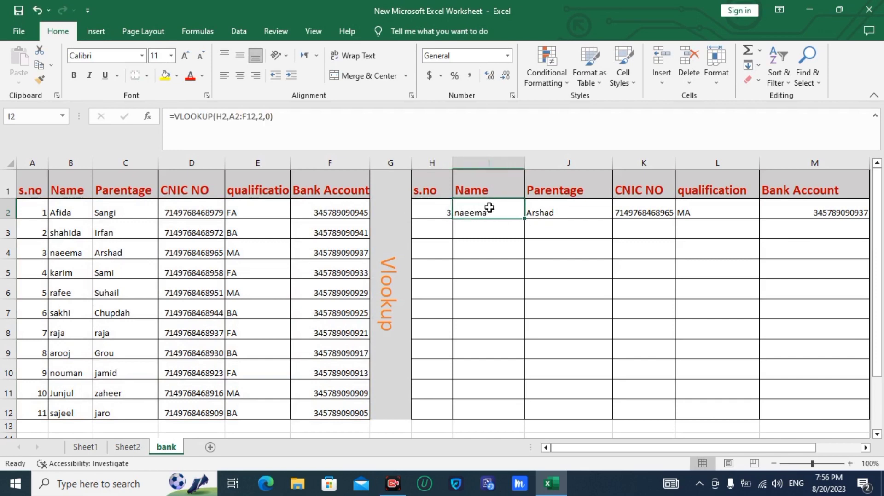
{"action": "double_click", "coordinate": [552, 211]}
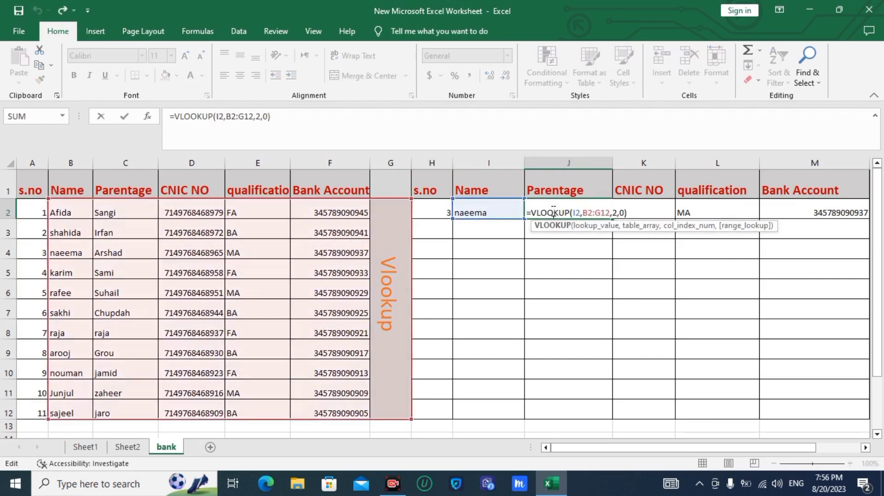
{"action": "left_click", "coordinate": [583, 213]}
{"action": "key", "text": "ctrl+Return"}
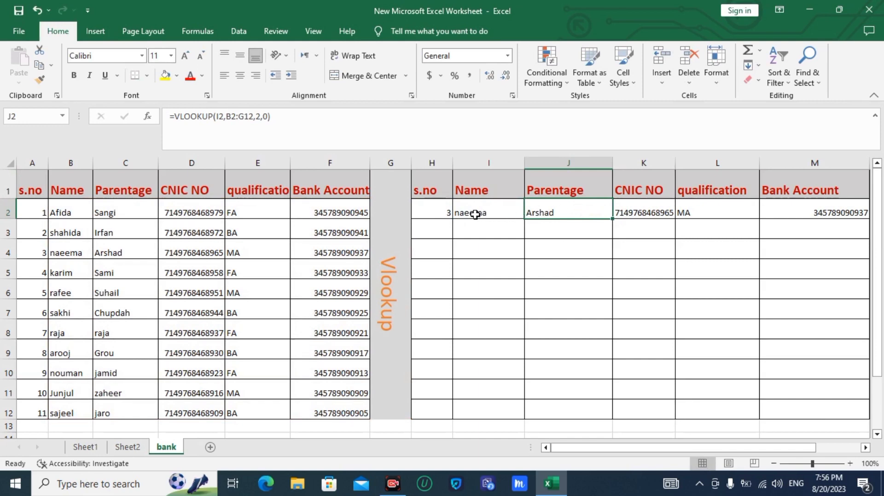
Step: Move the lookup formulas from I2:M2 down into row 3, starting at I3
{"action": "left_click_drag", "start_coordinate": [459, 213], "coordinate": [833, 219]}
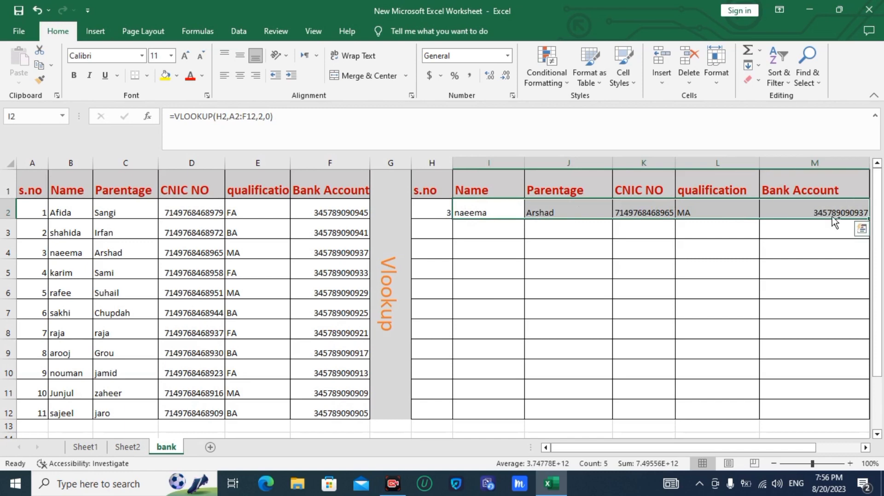
{"action": "key", "text": "ctrl+c"}
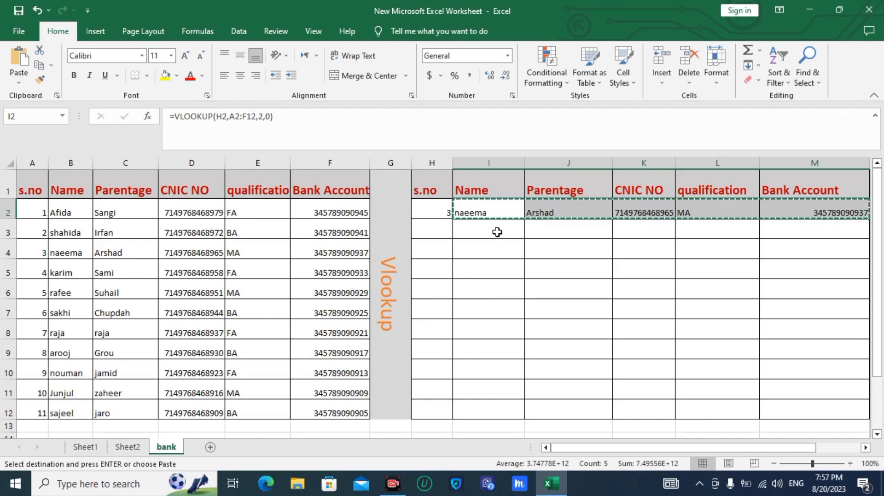
{"action": "left_click_drag", "start_coordinate": [498, 233], "coordinate": [798, 404]}
{"action": "key", "text": "ctrl+v"}
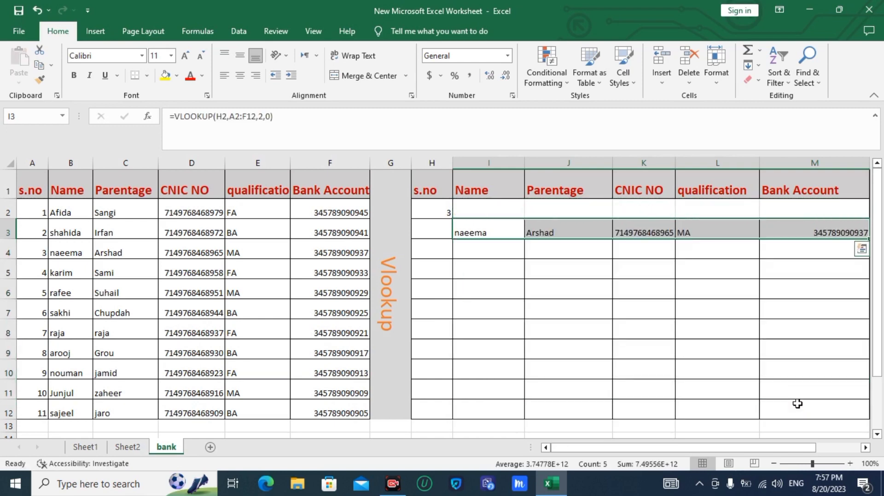
Step: Undo the move of the lookup formulas from row 2 into row 3
{"action": "key", "text": "ctrl+z"}
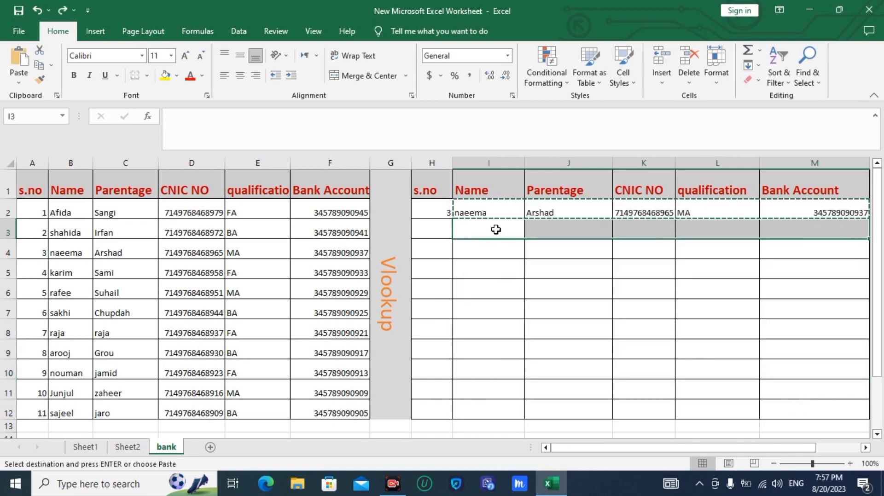
{"action": "left_click_drag", "start_coordinate": [495, 229], "coordinate": [796, 409]}
{"action": "right_click", "coordinate": [713, 341]}
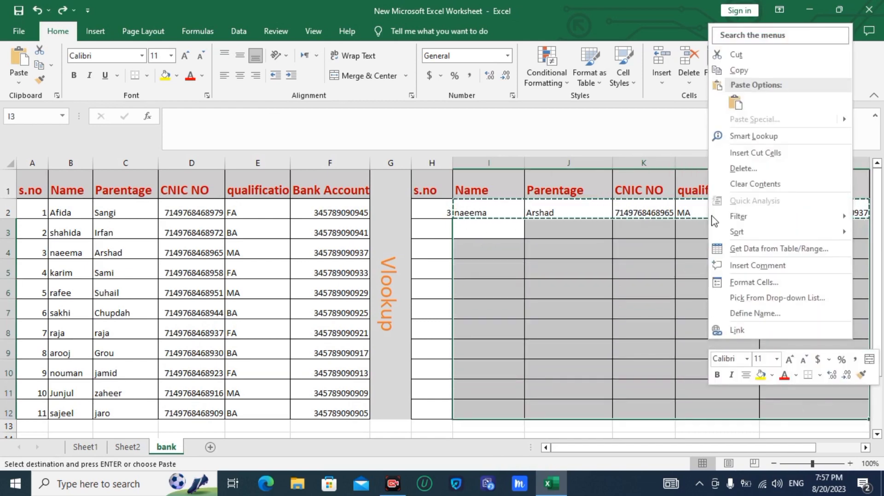
{"action": "mouse_move", "coordinate": [714, 221]}
{"action": "key", "text": "Escape"}
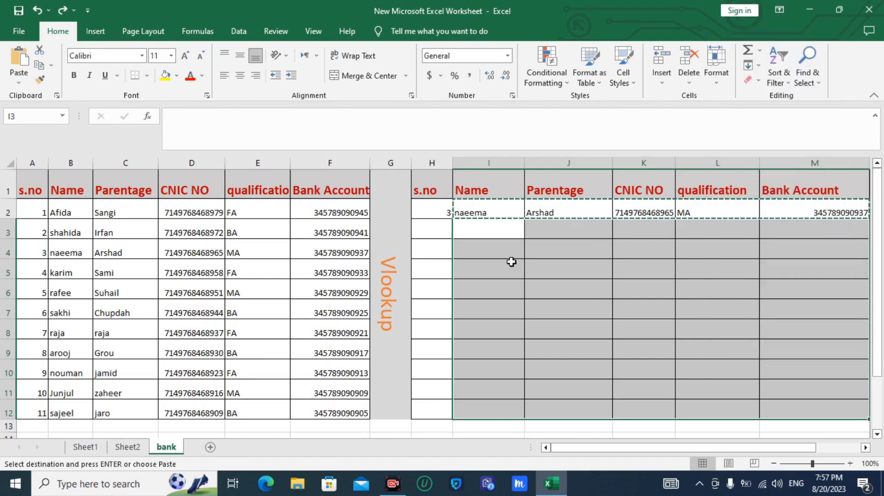
Step: Copy the lookup formulas from I2:M2 into I3:M12 and check the resulting formulas in J8 and I3
{"action": "left_click_drag", "start_coordinate": [478, 215], "coordinate": [807, 216]}
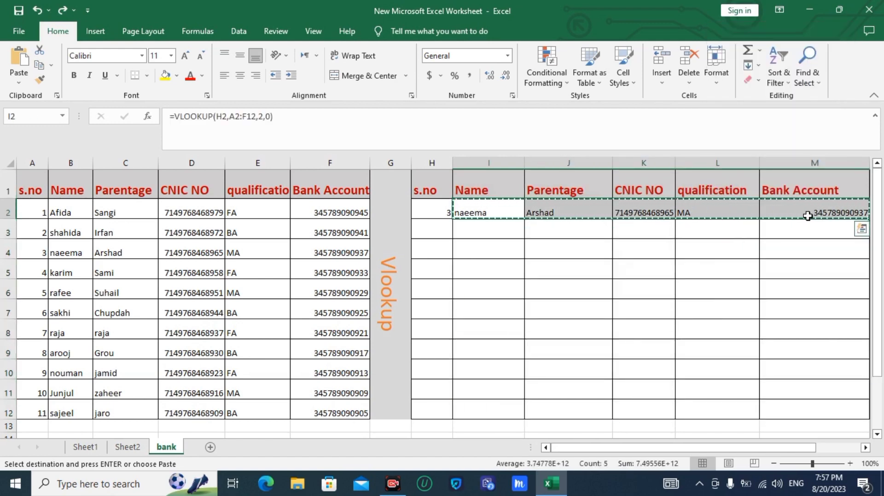
{"action": "left_click_drag", "start_coordinate": [479, 232], "coordinate": [608, 253]}
{"action": "left_click_drag", "start_coordinate": [671, 272], "coordinate": [790, 410]}
{"action": "key", "text": "ctrl+v"}
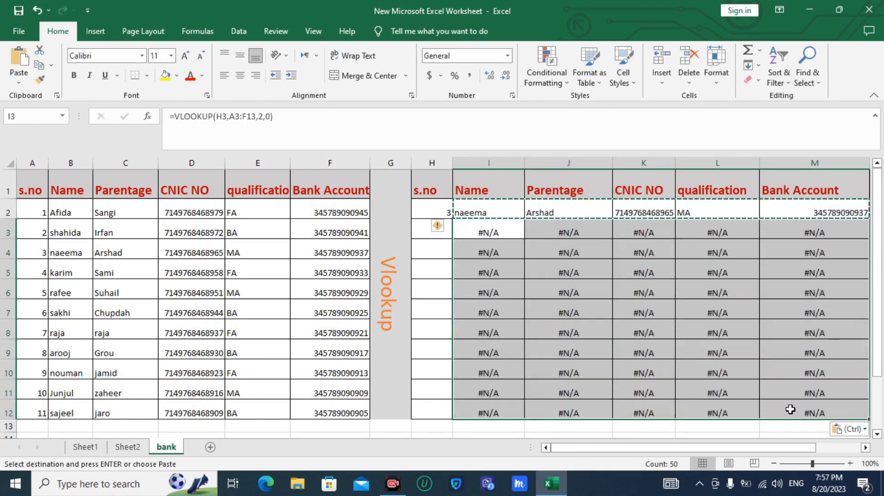
{"action": "left_click", "coordinate": [539, 331]}
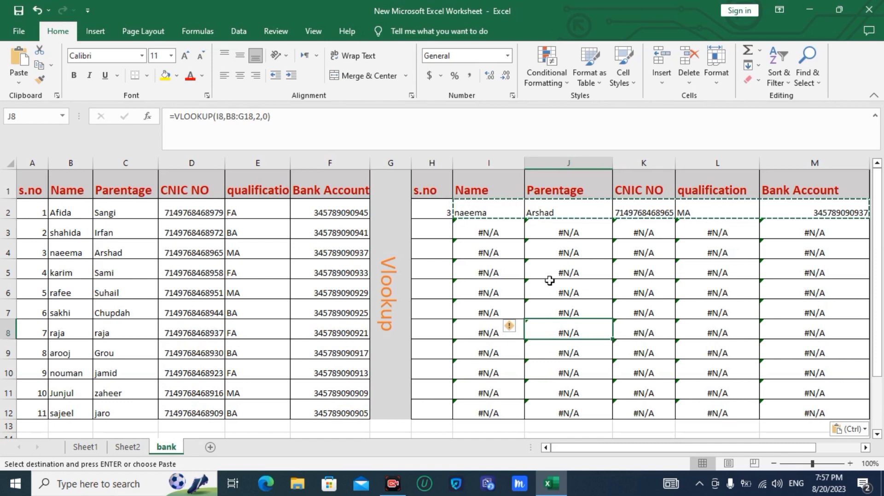
{"action": "left_click", "coordinate": [442, 227]}
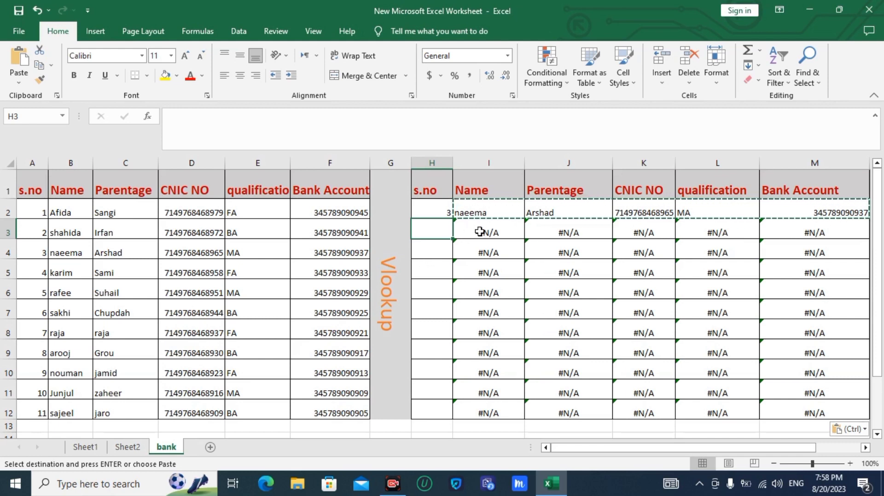
{"action": "left_click", "coordinate": [479, 232]}
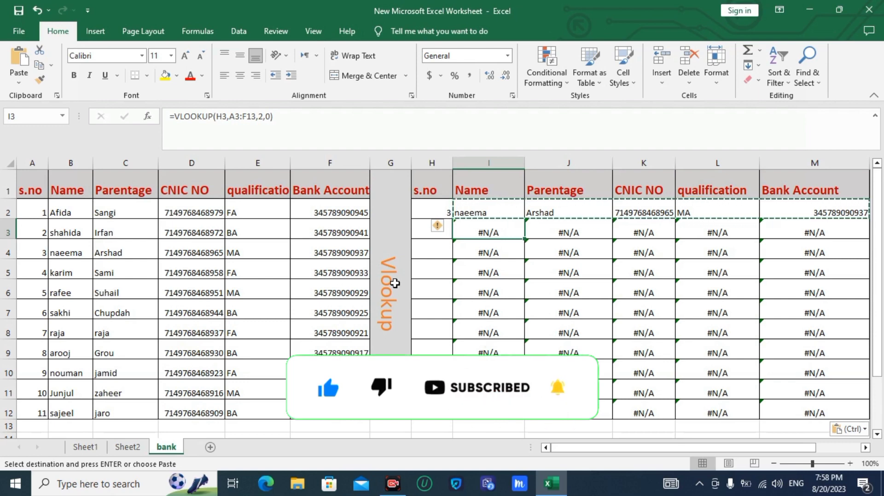
Step: Extend the vertical title in merged cell G1 to read "Vlookup+iferror"
{"action": "double_click", "coordinate": [387, 278]}
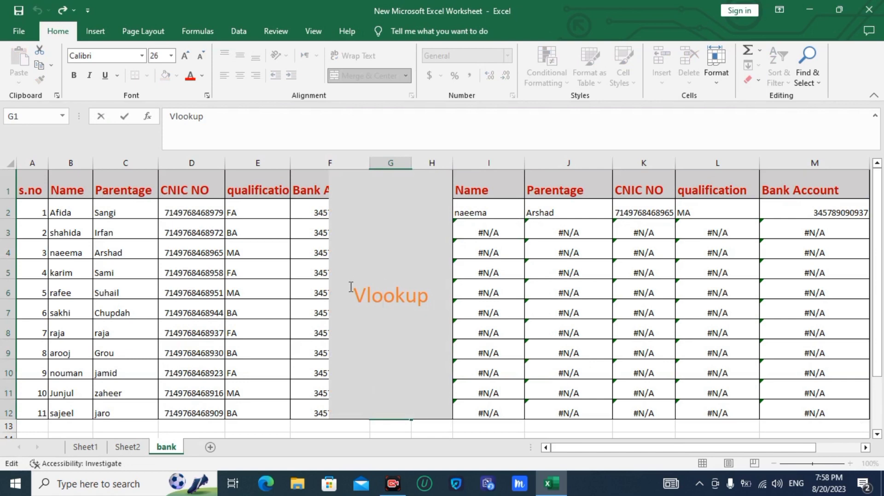
{"action": "left_click", "coordinate": [436, 298]}
{"action": "type", "text": "+if"}
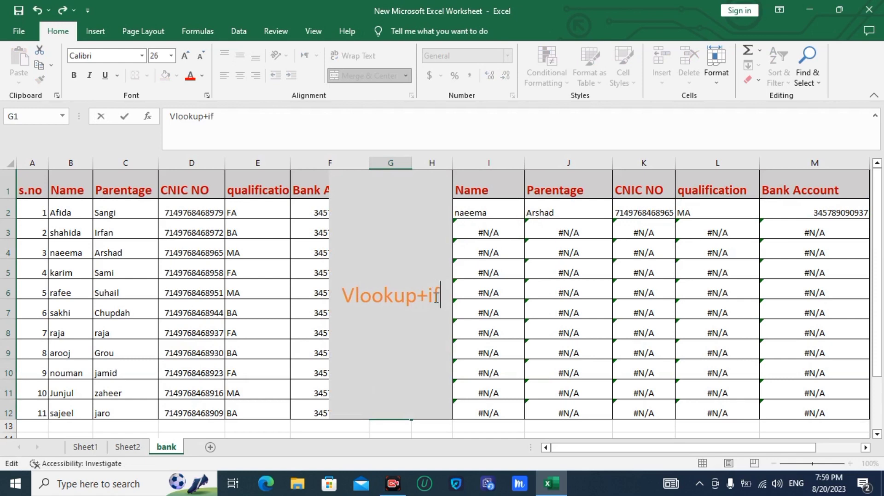
{"action": "type", "text": "error"}
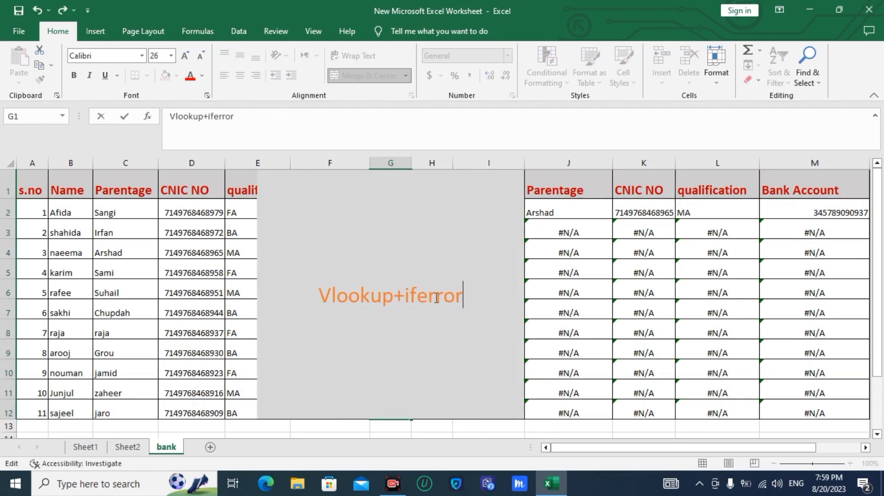
{"action": "left_click", "coordinate": [565, 314]}
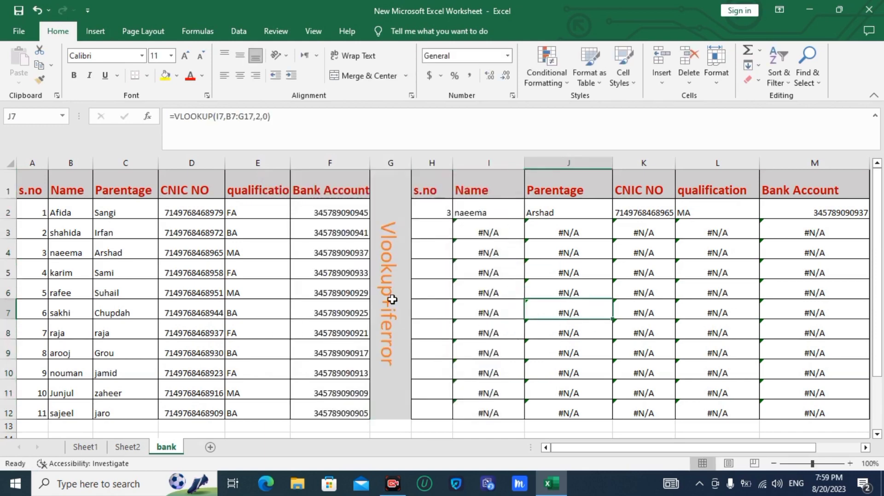
Step: Clear the serial number from lookup cell H2
{"action": "left_click", "coordinate": [472, 234]}
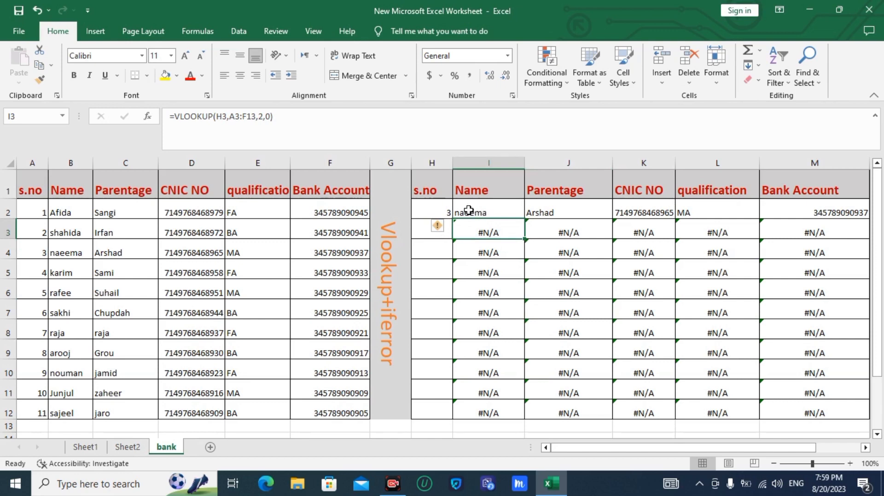
{"action": "left_click", "coordinate": [445, 212]}
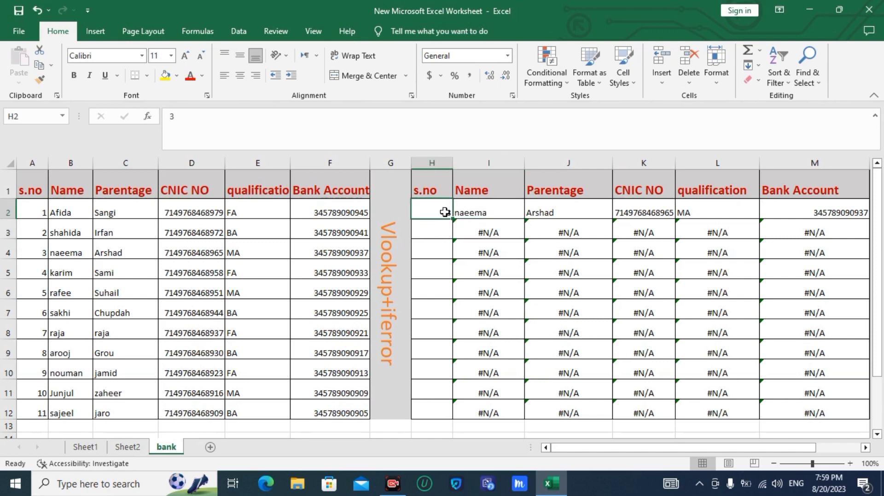
{"action": "key", "text": "Delete"}
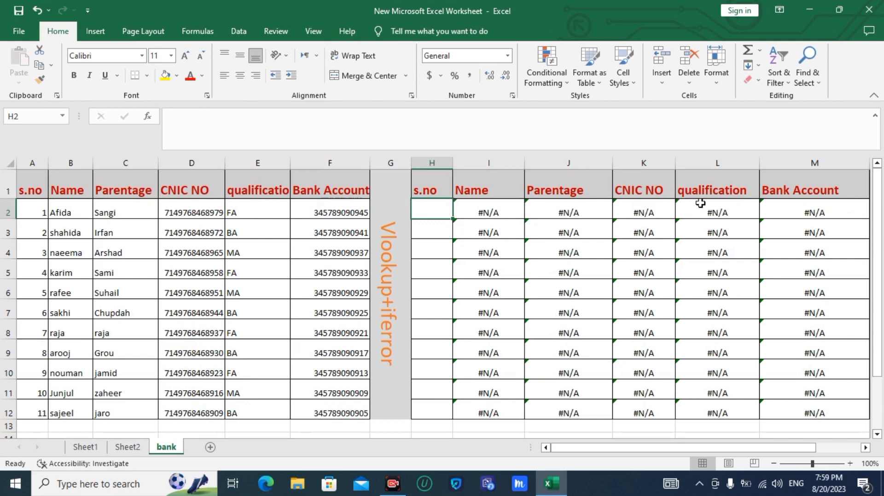
Step: Wrap the Name lookup in I2 with IFERROR returning empty text, giving =IFERROR(VLOOKUP(H2,A2:F12,2,0),"")
{"action": "double_click", "coordinate": [489, 210]}
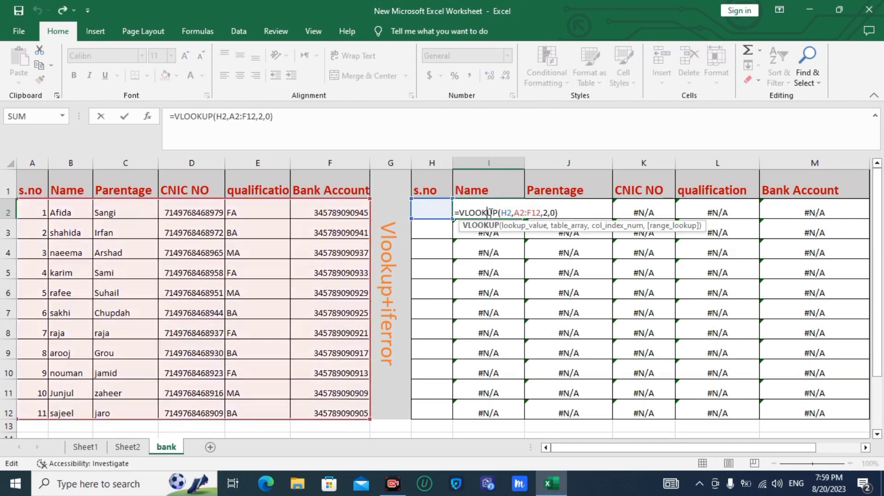
{"action": "left_click", "coordinate": [461, 212]}
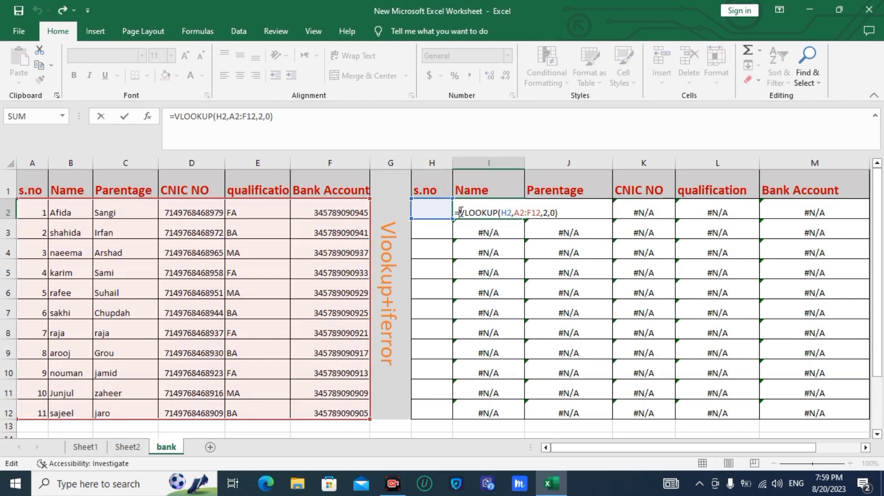
{"action": "type", "text": "ife"}
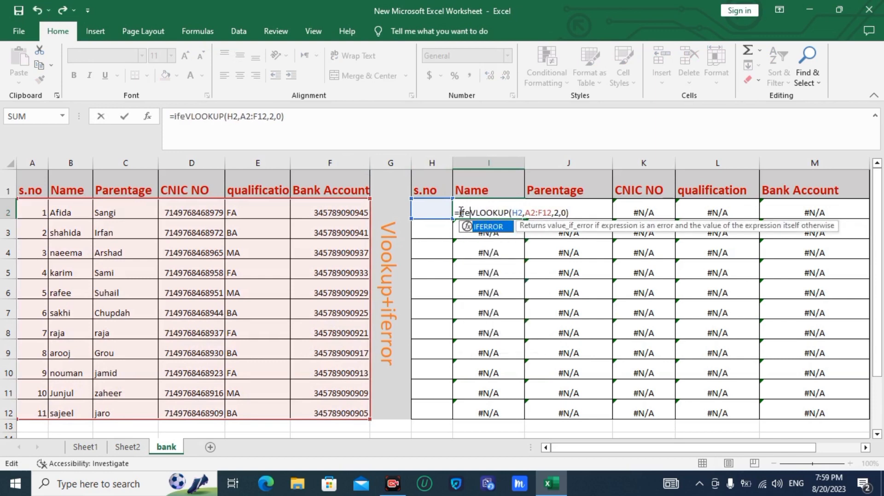
{"action": "key", "text": "Tab"}
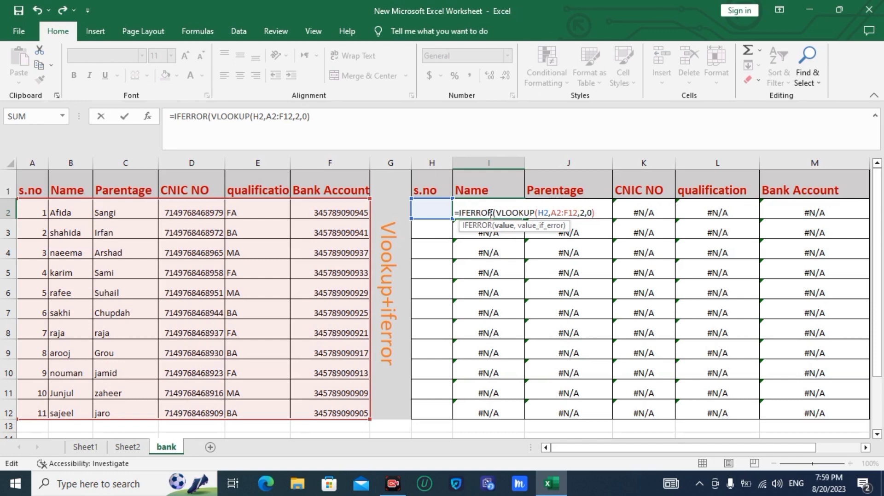
{"action": "left_click", "coordinate": [597, 212]}
{"action": "type", "text": ","}
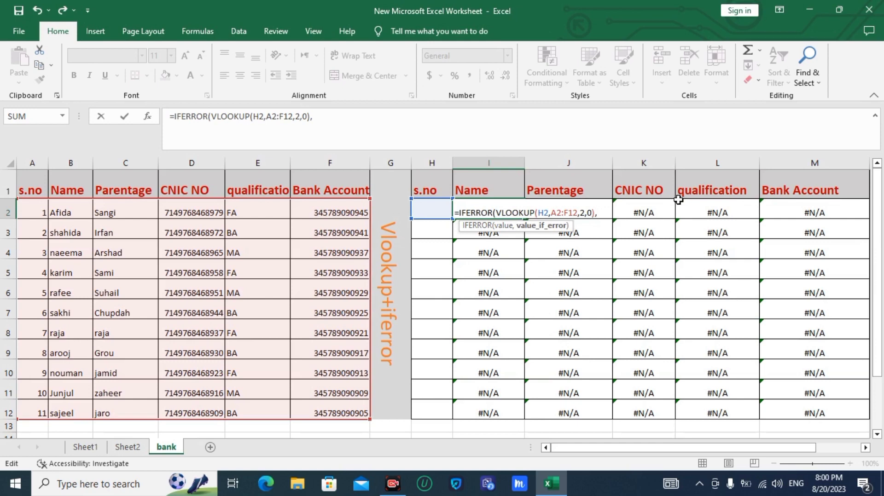
{"action": "type", "text": "\"\""}
{"action": "type", "text": ")"}
{"action": "key", "text": "Return"}
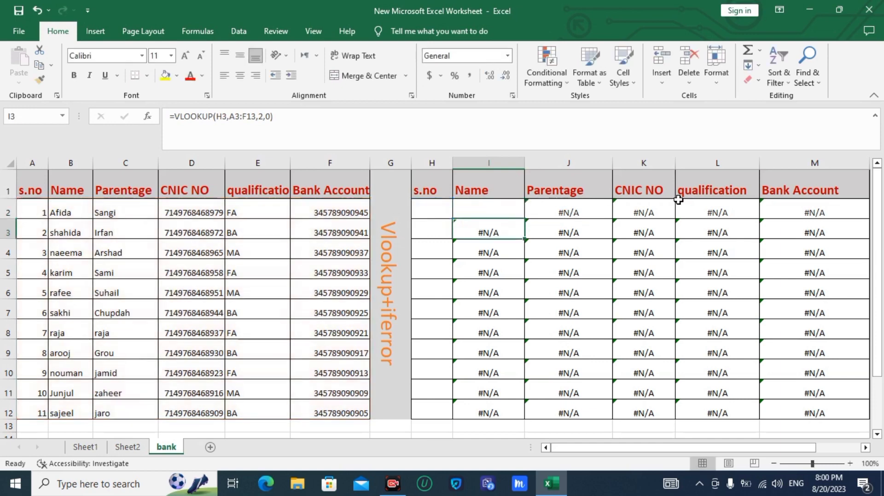
Step: Copy the IFERROR formula from I2 across I2:M12 and check the pasted formulas in K6 and J8
{"action": "left_click", "coordinate": [493, 208]}
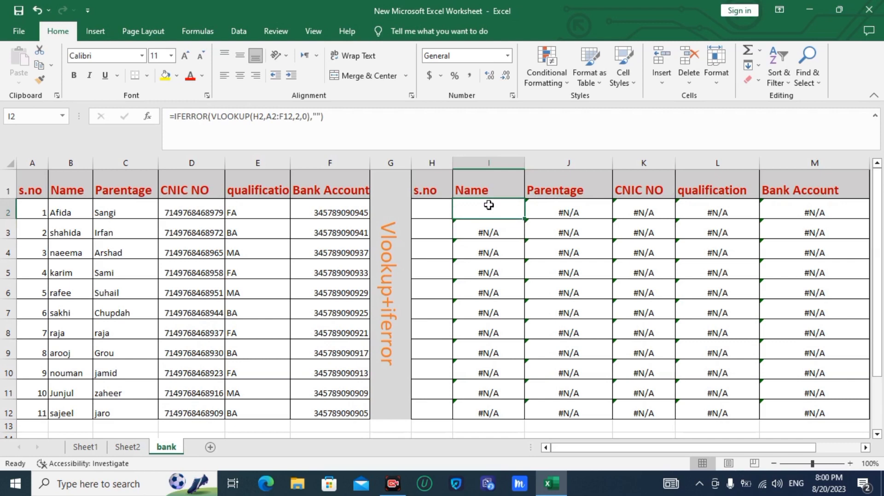
{"action": "key", "text": "ctrl+c"}
{"action": "left_click_drag", "start_coordinate": [488, 206], "coordinate": [778, 405]}
{"action": "key", "text": "Return"}
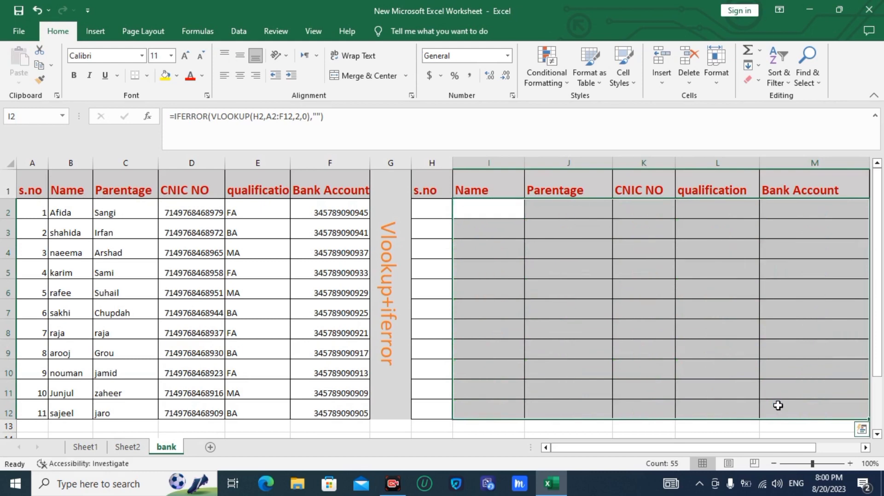
{"action": "left_click", "coordinate": [670, 285]}
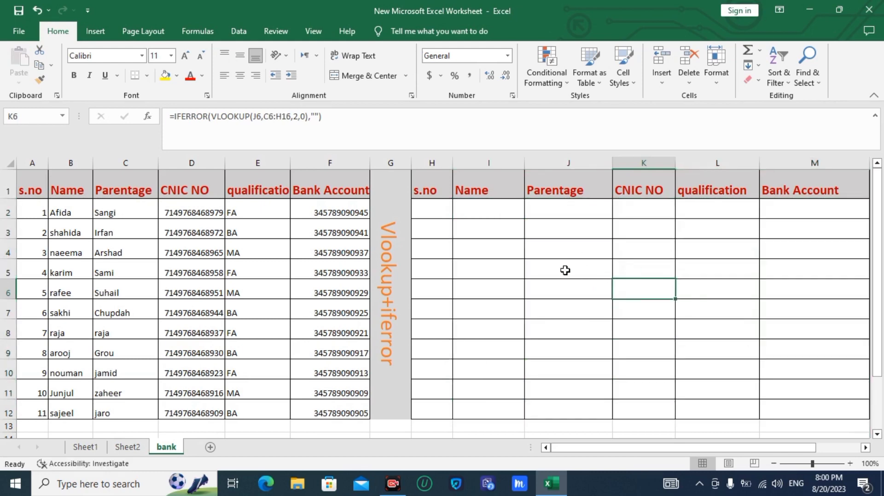
{"action": "double_click", "coordinate": [548, 332]}
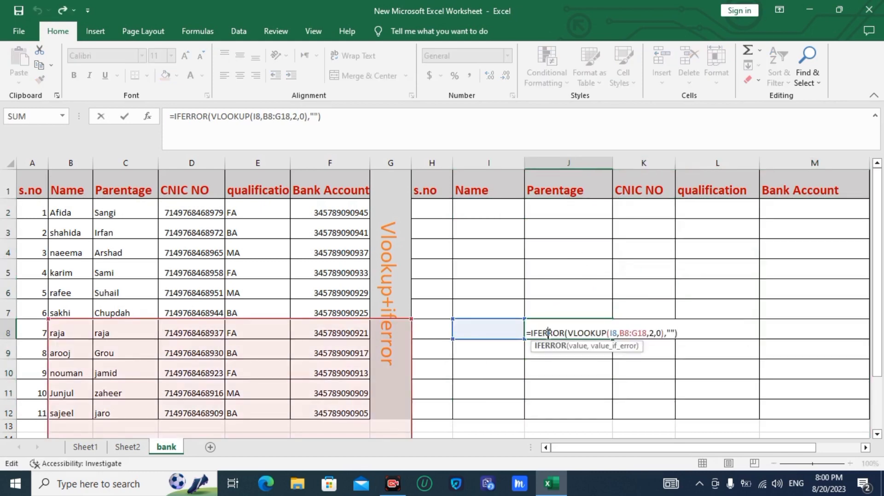
{"action": "key", "text": "Escape"}
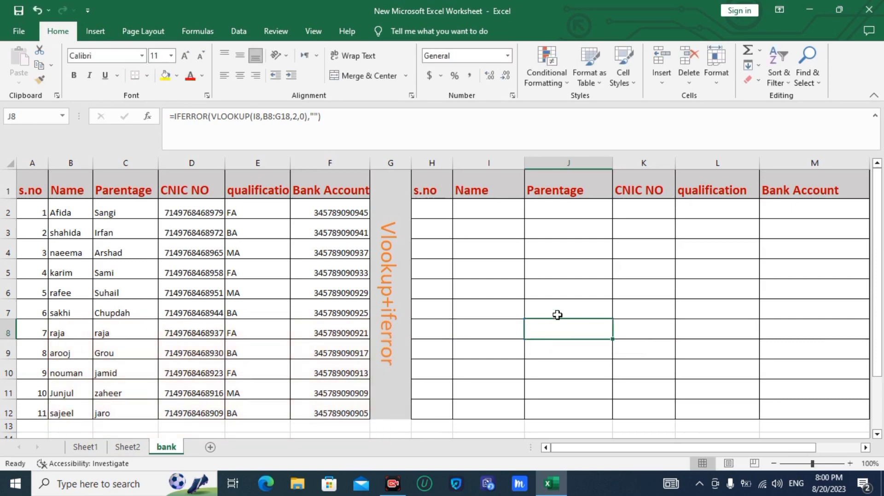
{"action": "left_click", "coordinate": [438, 211]}
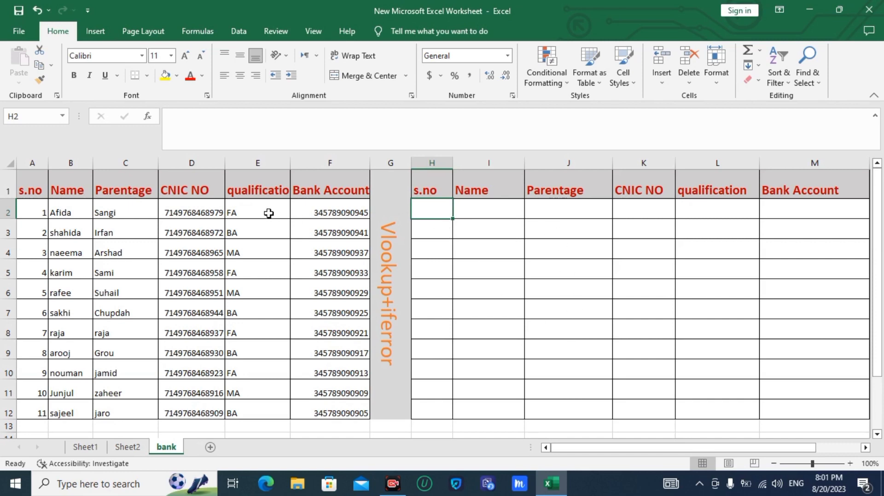
{"action": "left_click", "coordinate": [44, 212]}
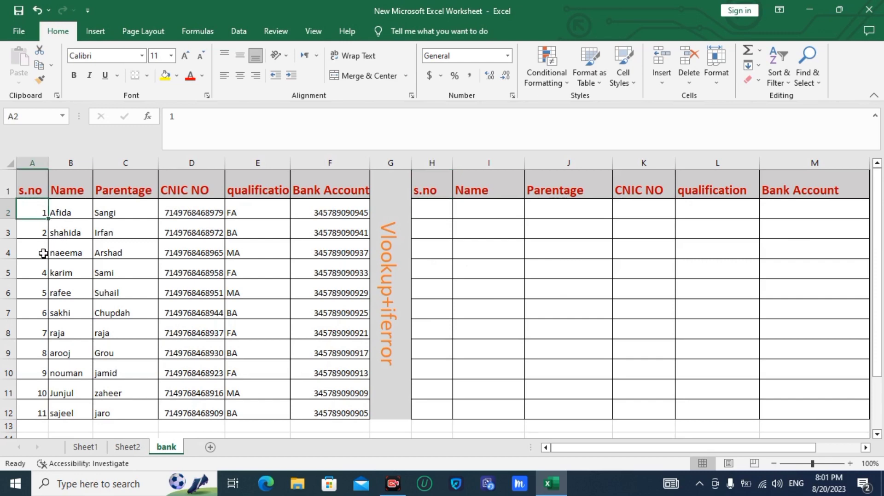
{"action": "left_click", "coordinate": [38, 273], "text": "shift"}
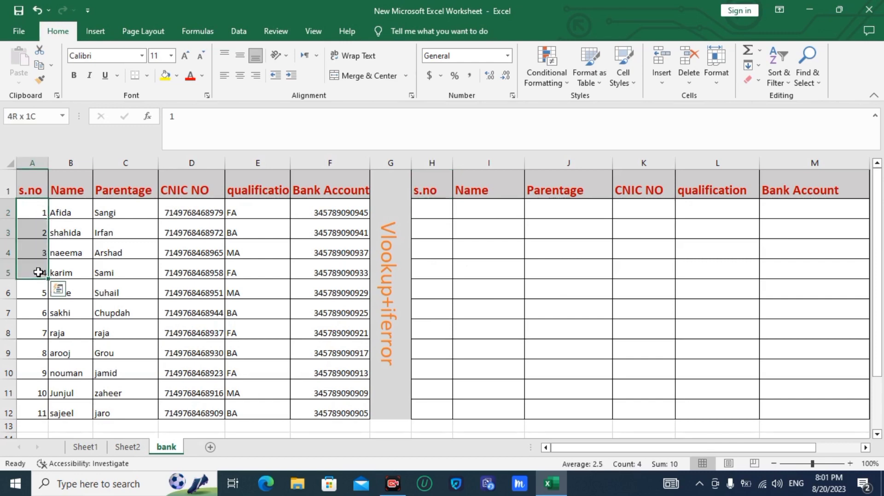
Step: Copy serial numbers 1, 3, 6 and 9 from column A and paste them with all attributes into the lookup table starting at H2
{"action": "left_click", "coordinate": [41, 212]}
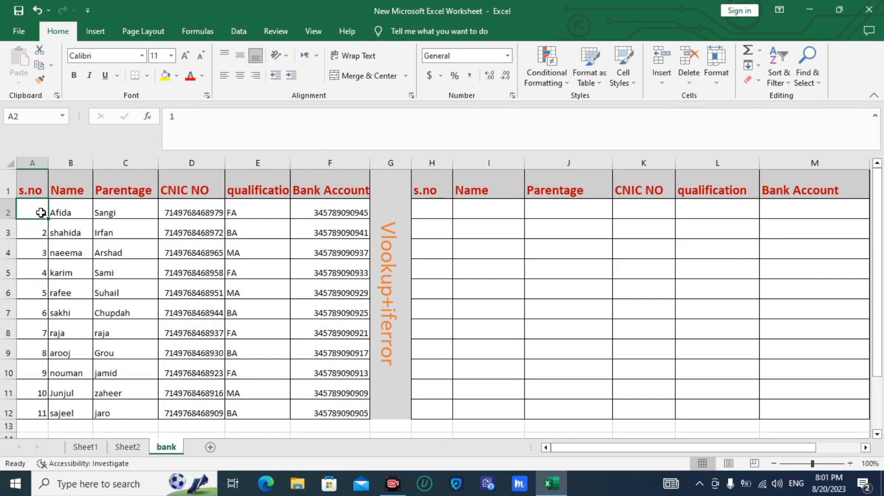
{"action": "left_click", "coordinate": [38, 255], "text": "ctrl"}
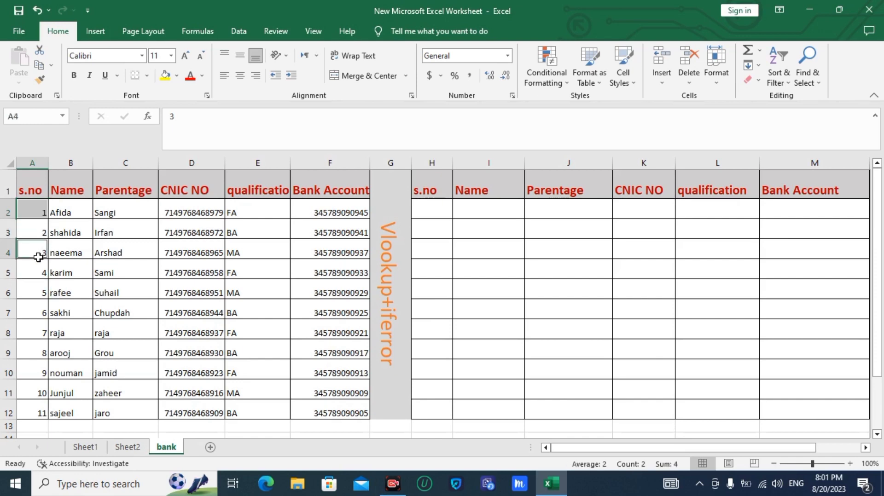
{"action": "left_click", "coordinate": [35, 315], "text": "ctrl"}
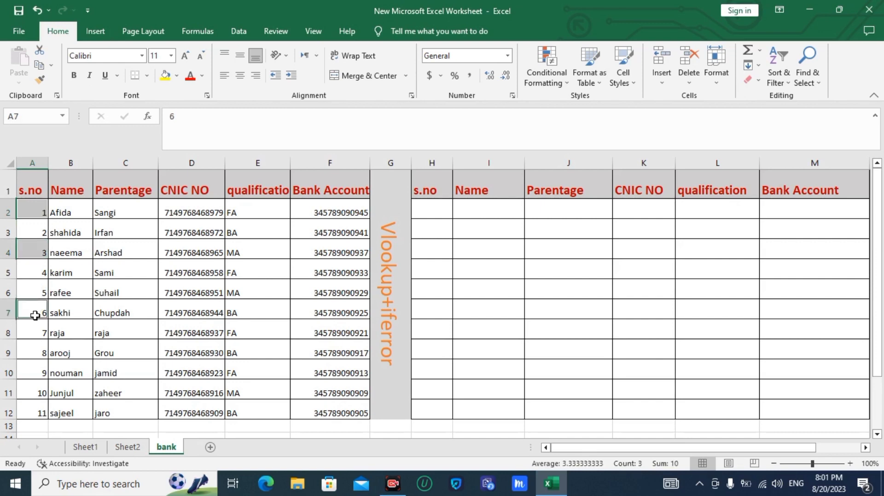
{"action": "left_click", "coordinate": [38, 373], "text": "ctrl"}
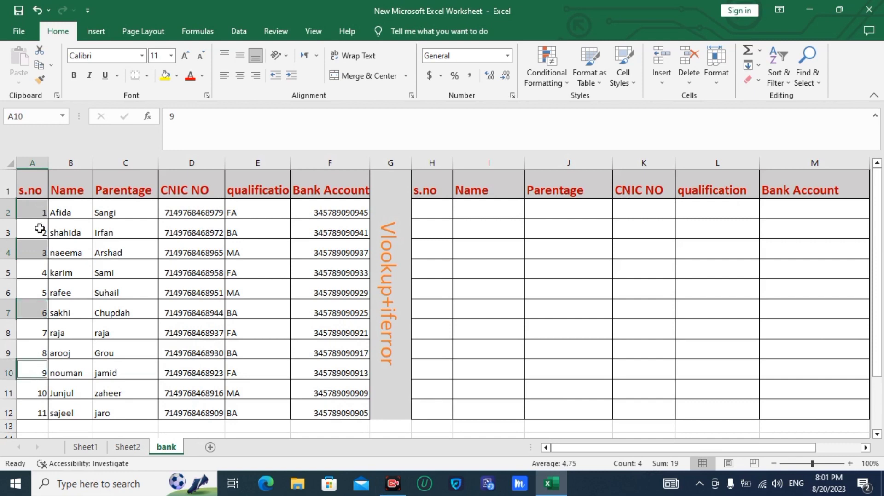
{"action": "right_click", "coordinate": [34, 374]}
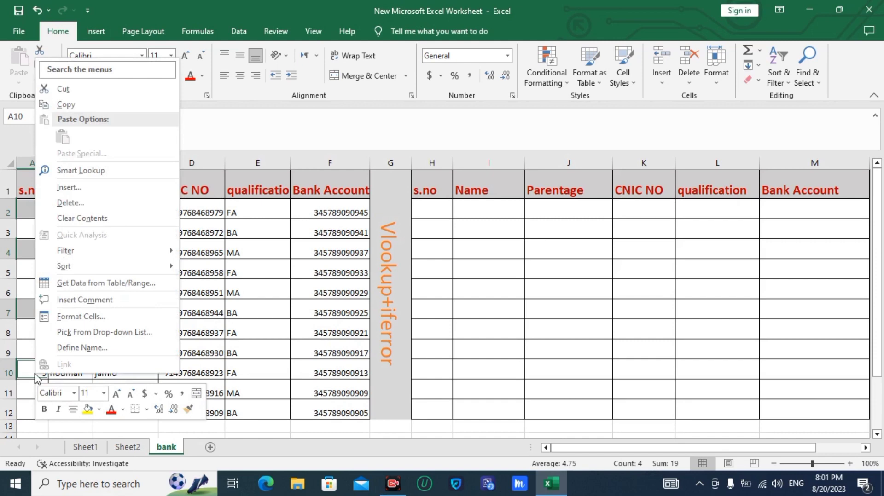
{"action": "left_click", "coordinate": [65, 105]}
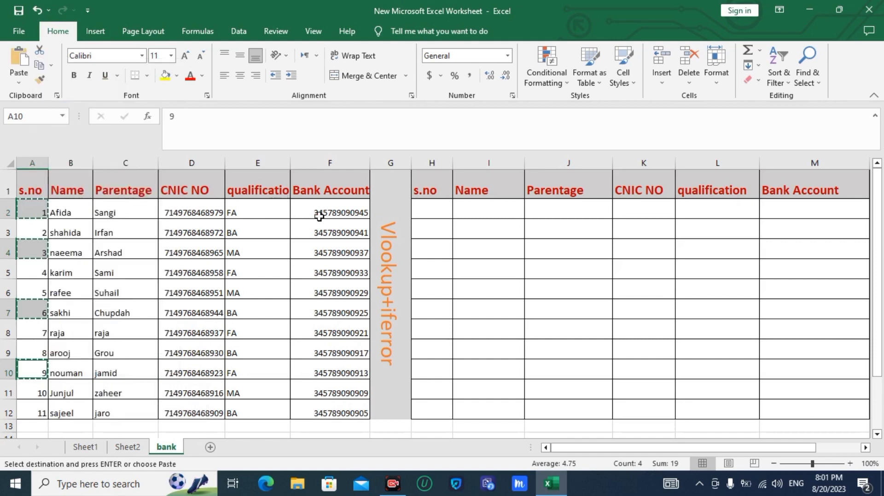
{"action": "left_click", "coordinate": [430, 212]}
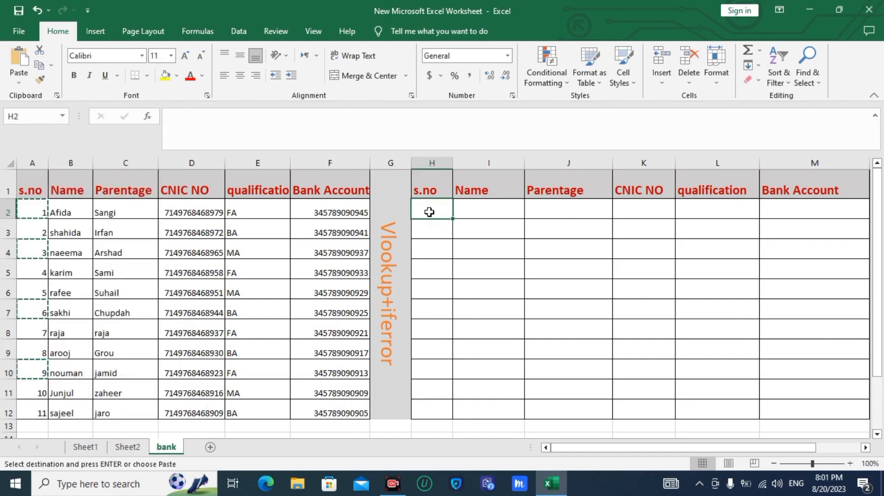
{"action": "right_click", "coordinate": [430, 213]}
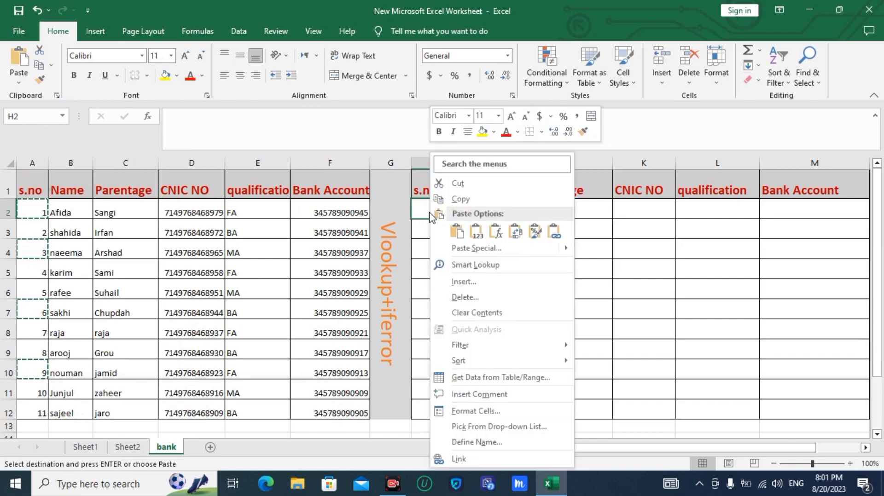
{"action": "left_click", "coordinate": [457, 249]}
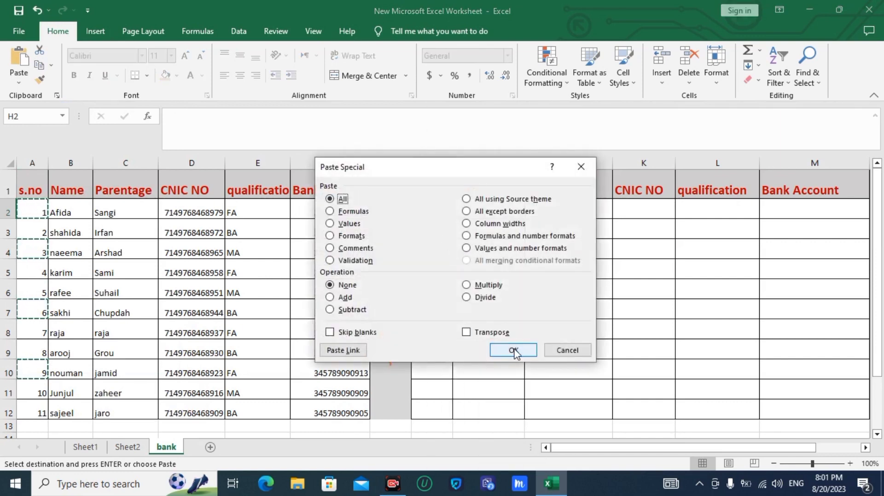
{"action": "left_click", "coordinate": [513, 351]}
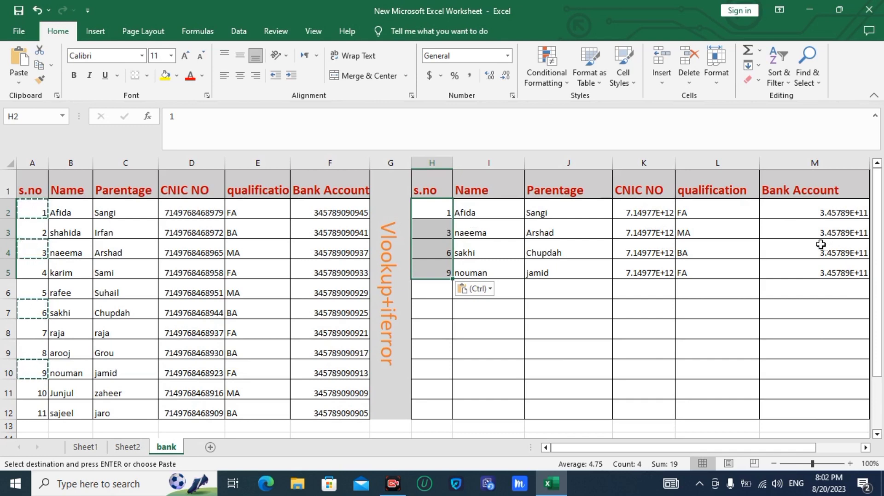
Step: Format the lookup table's CNIC NO cells K2:K12 as Number with 0 decimal places
{"action": "left_click", "coordinate": [650, 212]}
{"action": "left_click_drag", "start_coordinate": [643, 260], "coordinate": [654, 414]}
{"action": "right_click", "coordinate": [635, 376]}
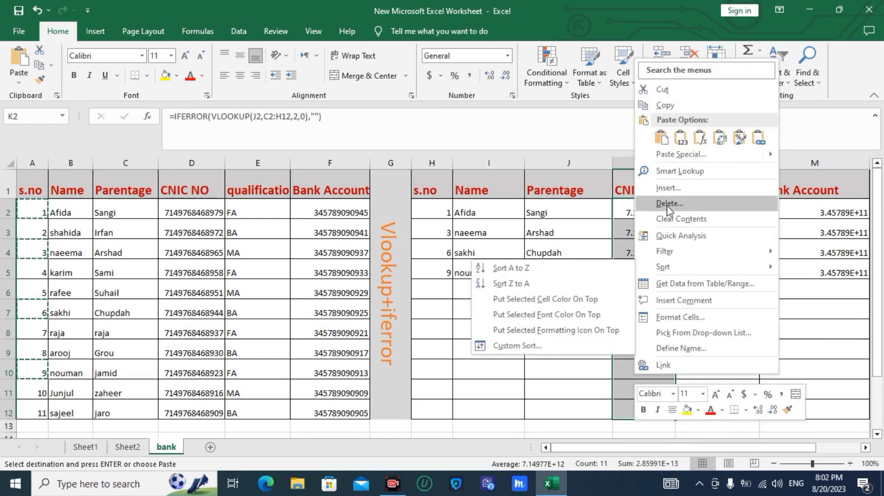
{"action": "left_click", "coordinate": [686, 318]}
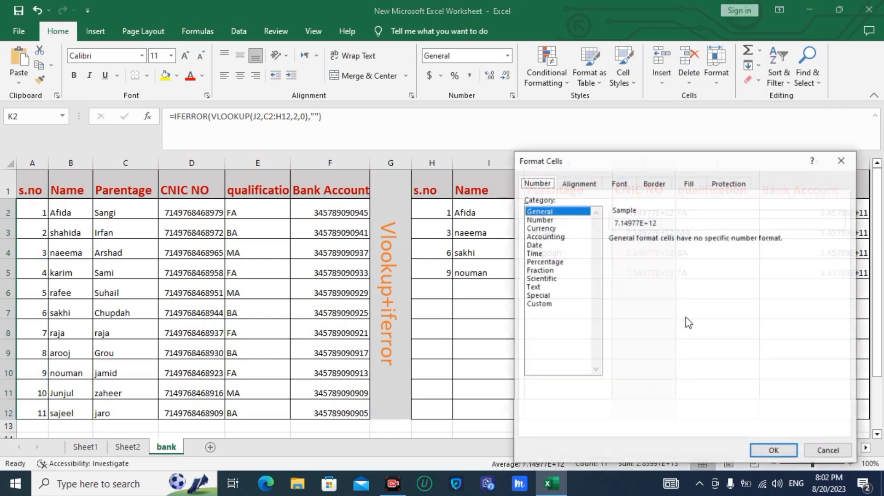
{"action": "left_click", "coordinate": [546, 220]}
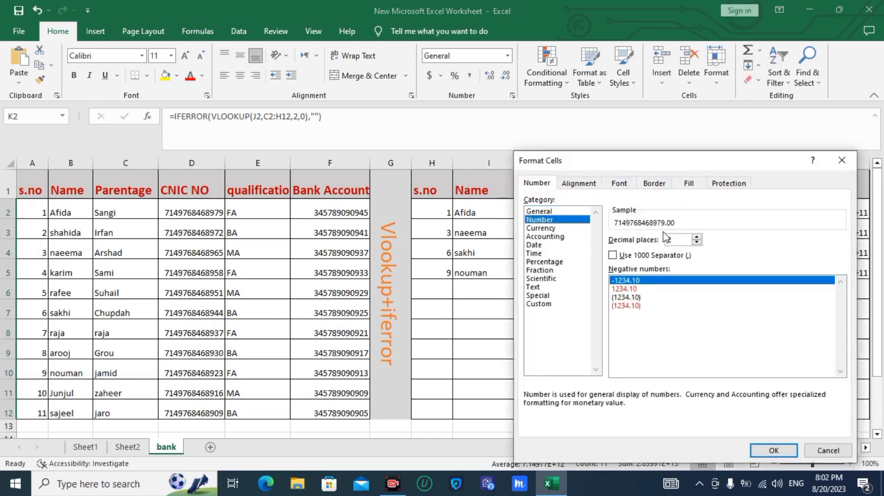
{"action": "left_click", "coordinate": [696, 239]}
{"action": "left_click", "coordinate": [696, 238]}
{"action": "left_click", "coordinate": [697, 239]}
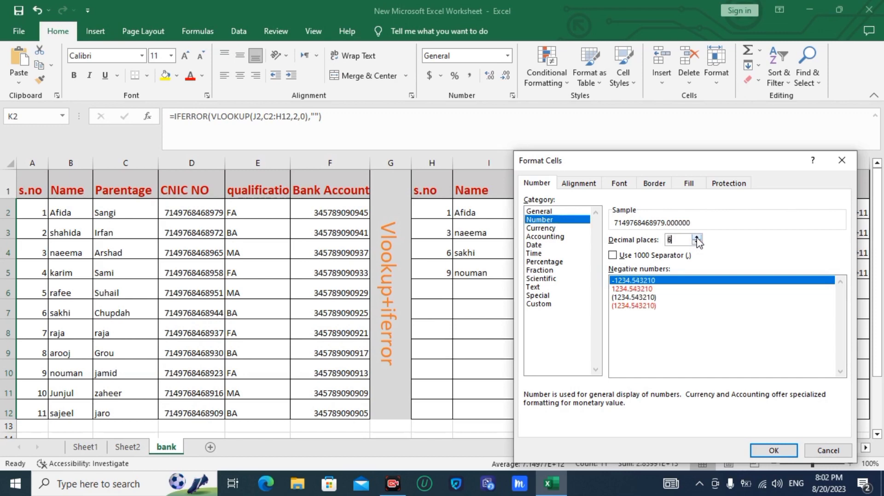
{"action": "left_click", "coordinate": [697, 242]}
{"action": "left_click", "coordinate": [697, 243]}
{"action": "left_click", "coordinate": [697, 242]}
{"action": "left_click", "coordinate": [696, 243]}
{"action": "left_click", "coordinate": [697, 243]}
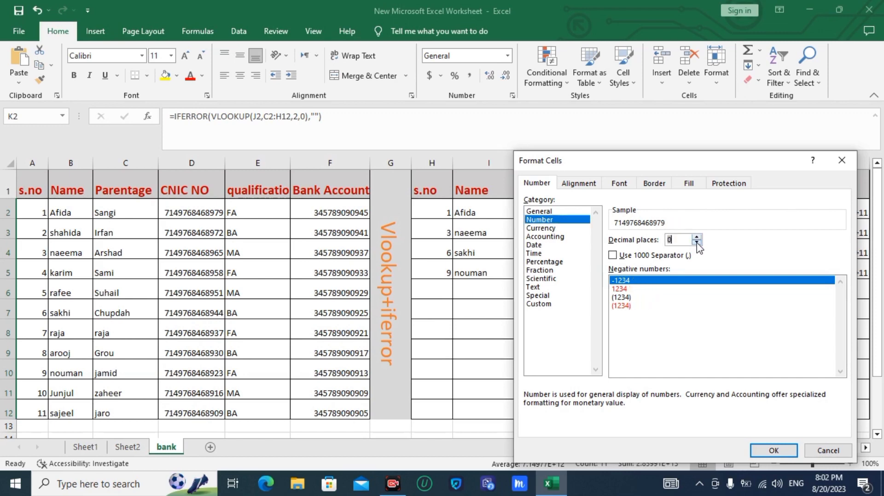
{"action": "left_click_drag", "start_coordinate": [693, 161], "coordinate": [674, 67]}
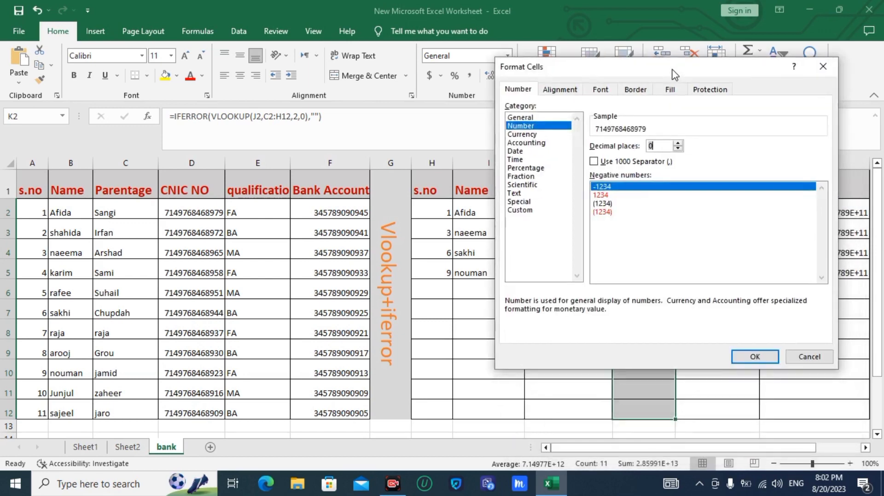
{"action": "left_click", "coordinate": [759, 357]}
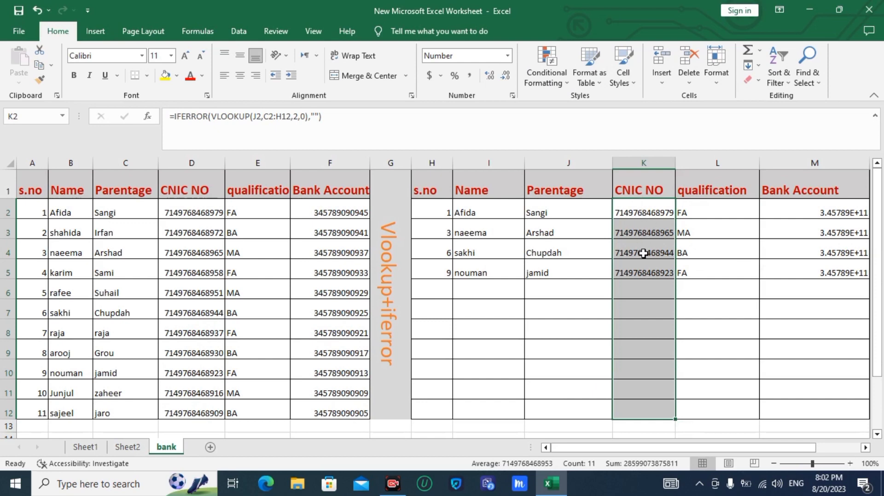
Step: Copy the number format of K2:K12 onto the Bank Account cells M2:M12 with Format Painter
{"action": "left_click", "coordinate": [41, 79]}
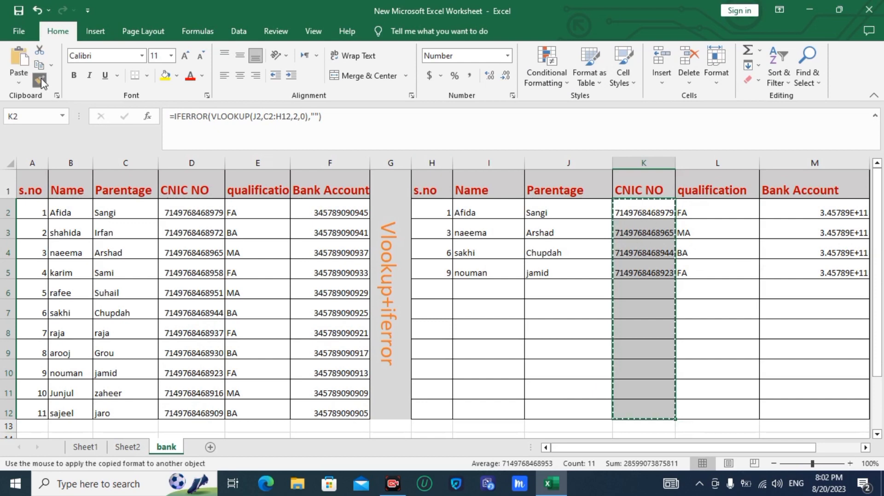
{"action": "mouse_move", "coordinate": [788, 207]}
{"action": "left_mouse_down"}
{"action": "mouse_move", "coordinate": [800, 276]}
{"action": "mouse_move", "coordinate": [764, 394]}
{"action": "mouse_move", "coordinate": [817, 411]}
{"action": "left_mouse_up"}
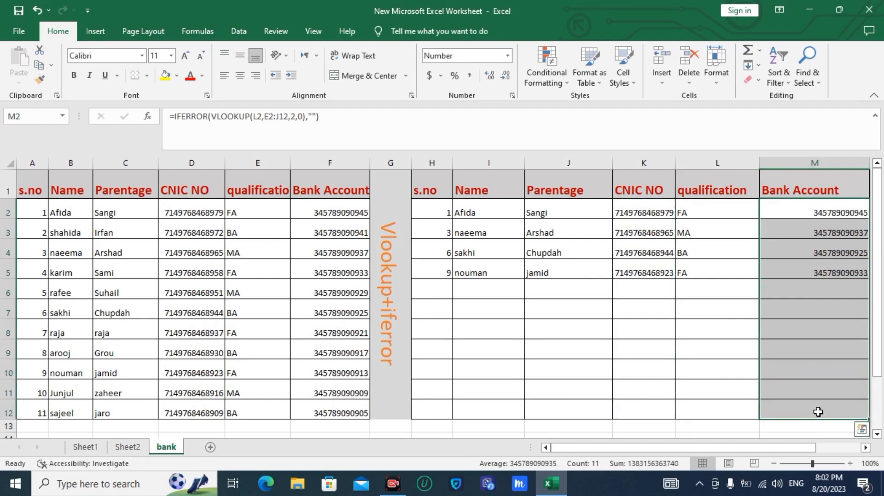
{"action": "left_click", "coordinate": [607, 356]}
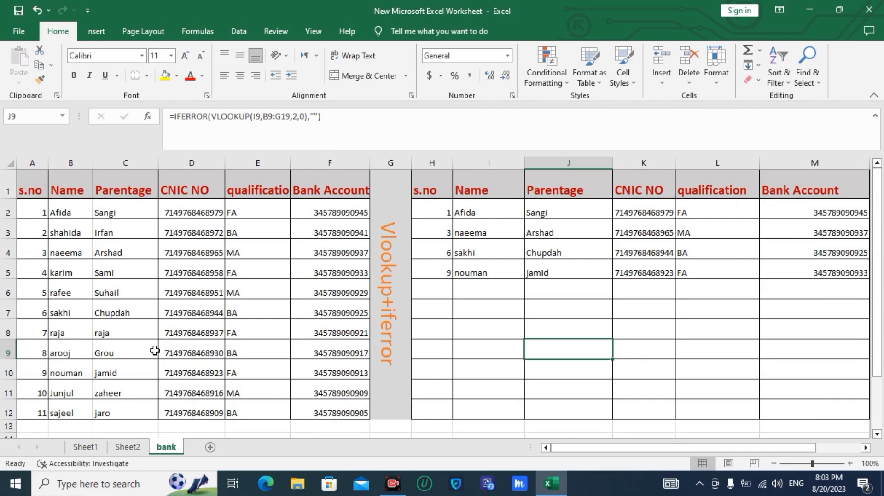
Step: Clear the serial numbers from lookup cells H2:H5
{"action": "left_click_drag", "start_coordinate": [422, 213], "coordinate": [434, 271]}
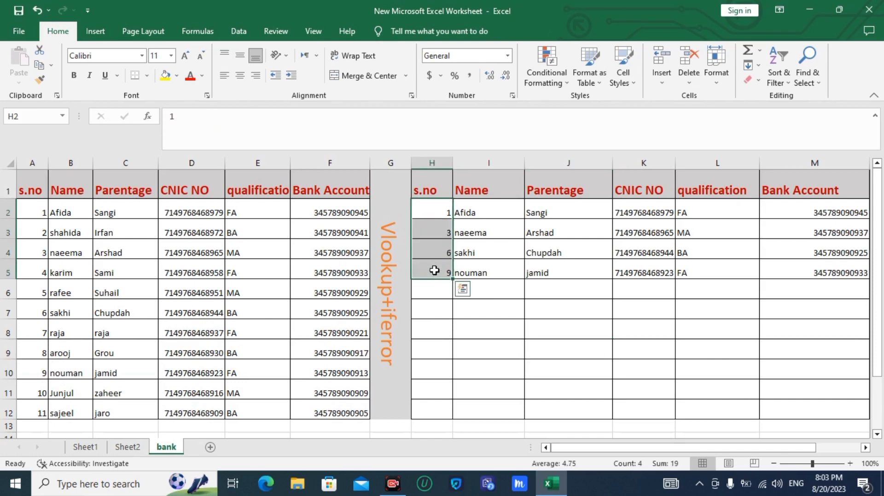
{"action": "key", "text": "Delete"}
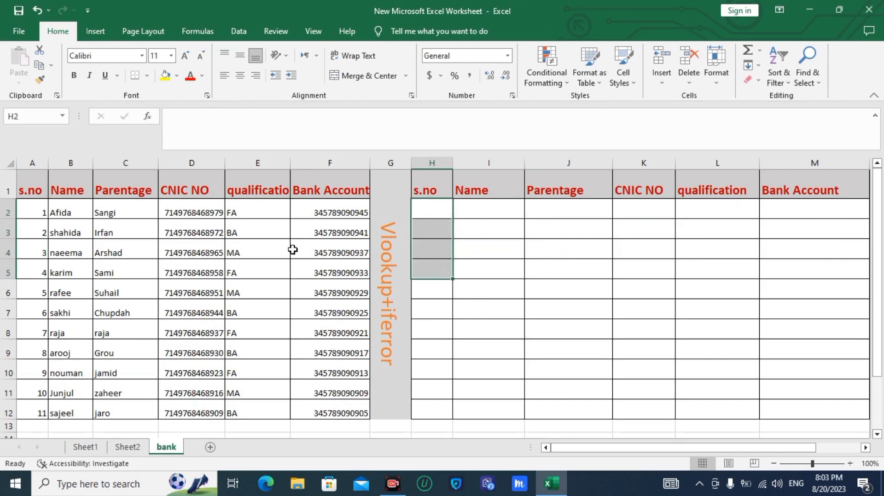
{"action": "left_click", "coordinate": [38, 272]}
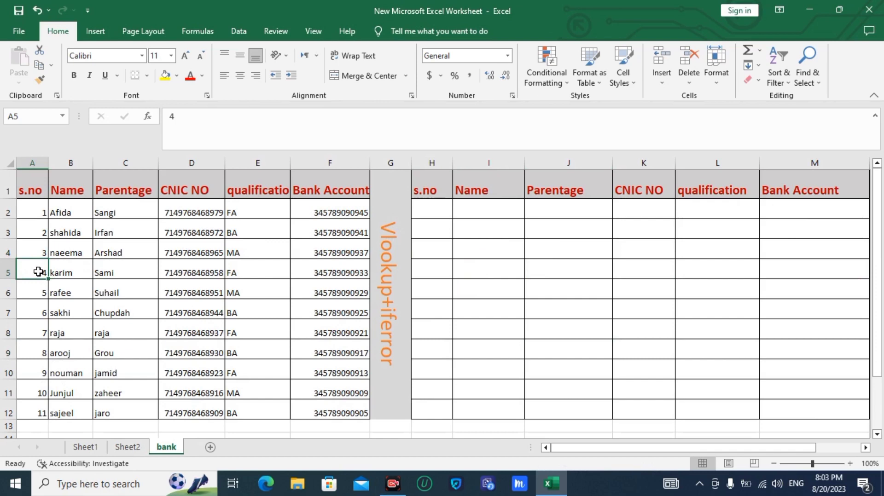
{"action": "left_click_drag", "start_coordinate": [38, 271], "coordinate": [38, 331]}
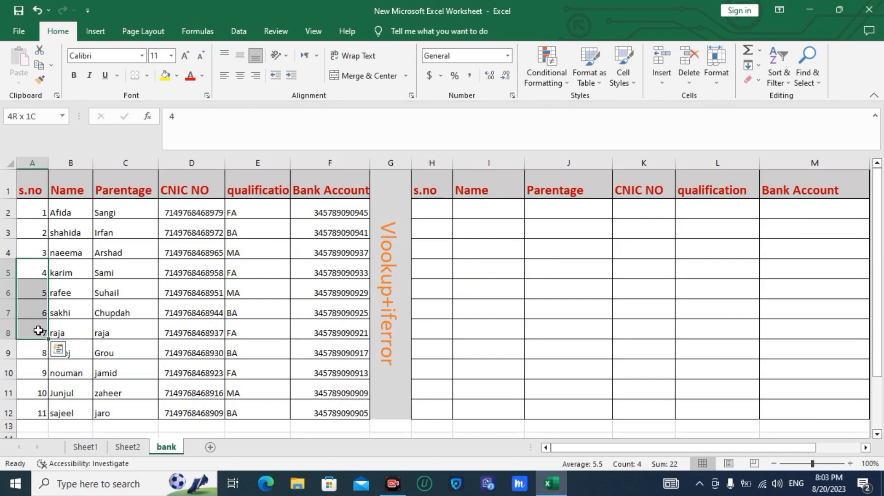
{"action": "left_click", "coordinate": [38, 306]}
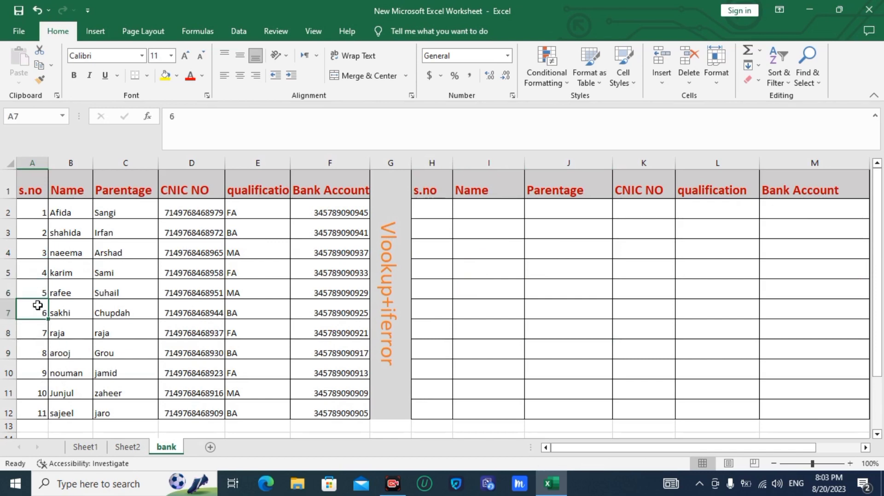
Step: Copy serial numbers 4, 7, 10 and 11 from column A into the lookup table's s.no column starting at H2
{"action": "left_click", "coordinate": [41, 274]}
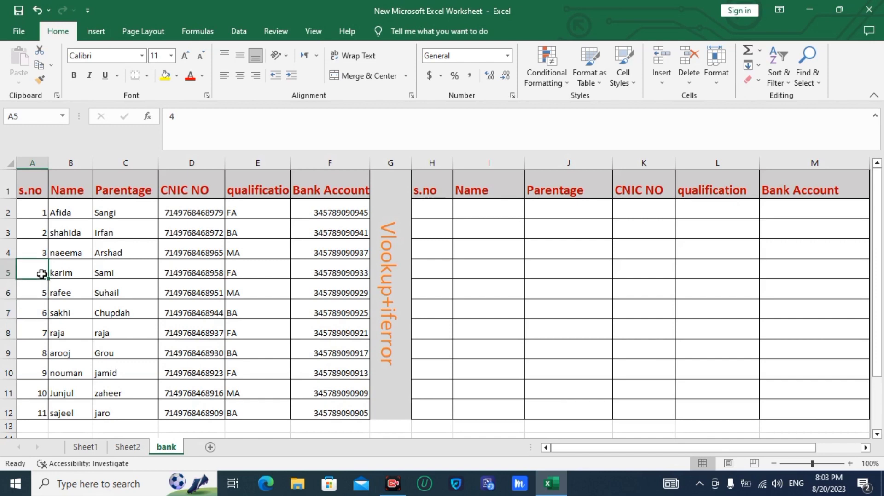
{"action": "left_click", "coordinate": [38, 331], "text": "ctrl"}
{"action": "left_click", "coordinate": [34, 390], "text": "ctrl"}
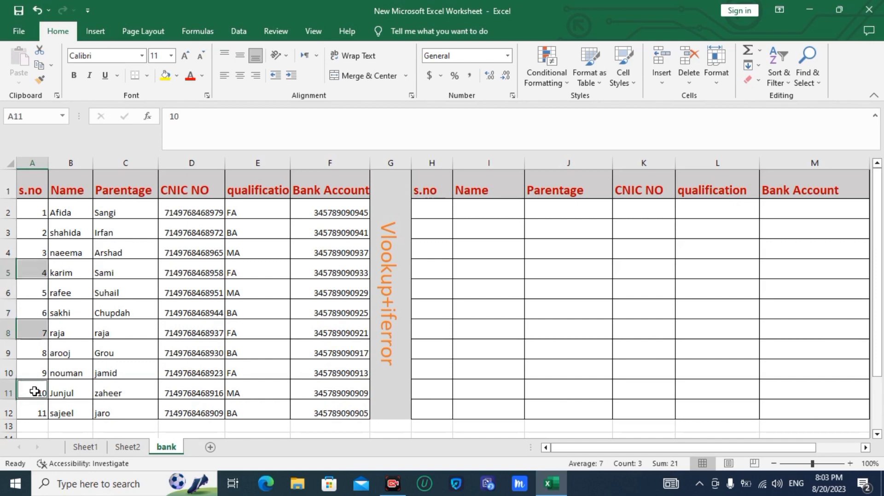
{"action": "left_click", "coordinate": [34, 414], "text": "ctrl"}
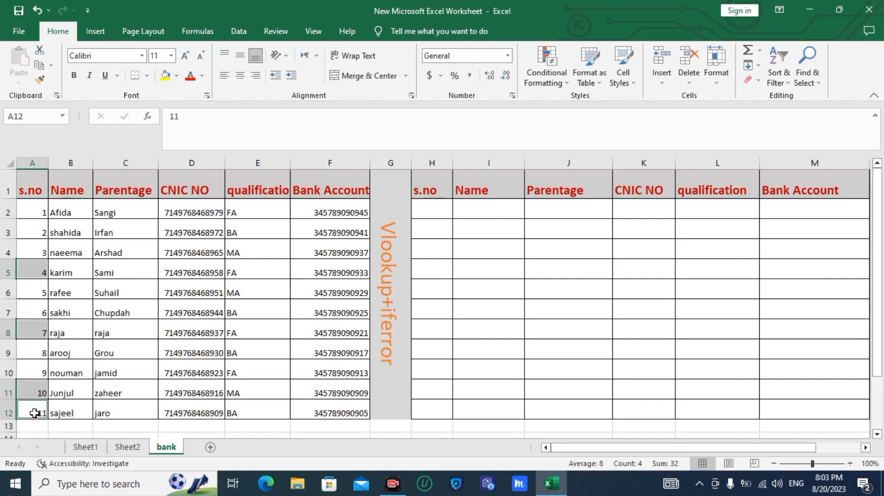
{"action": "key", "text": "ctrl+c"}
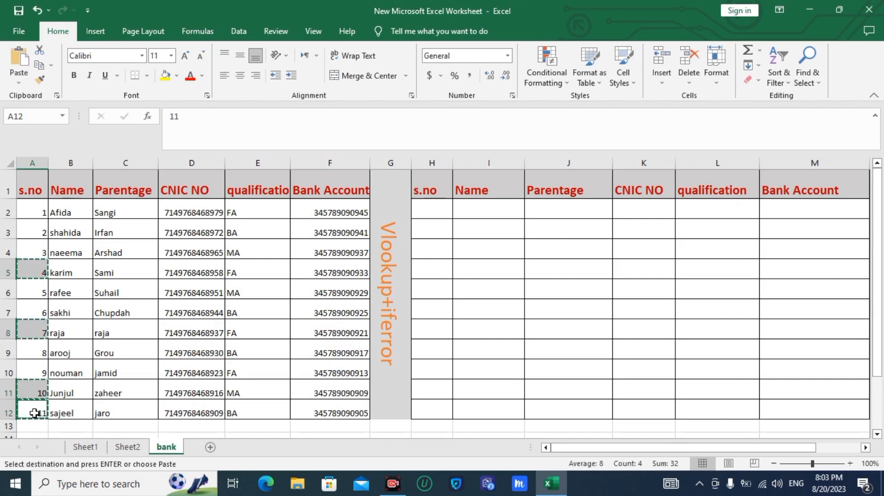
{"action": "left_click", "coordinate": [435, 213]}
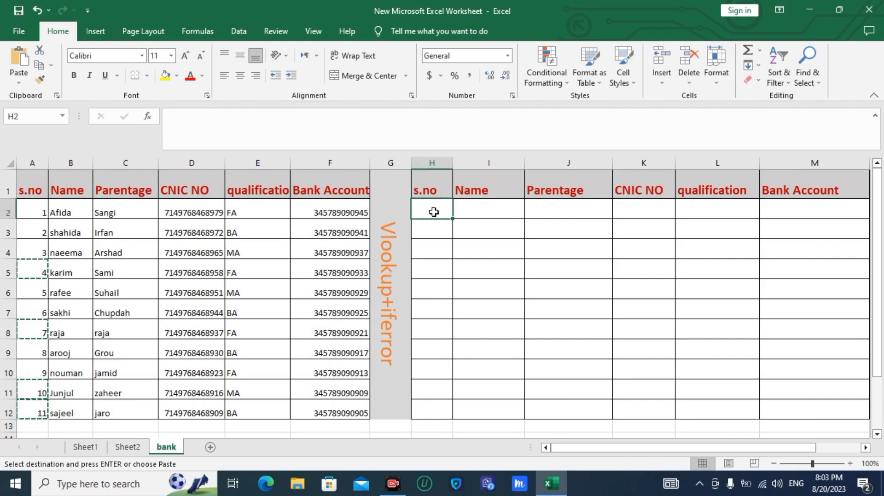
{"action": "key", "text": "ctrl+v"}
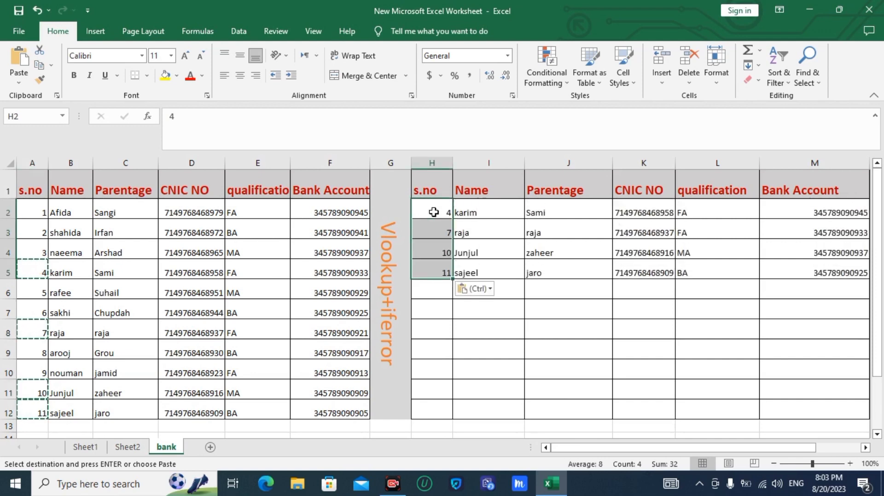